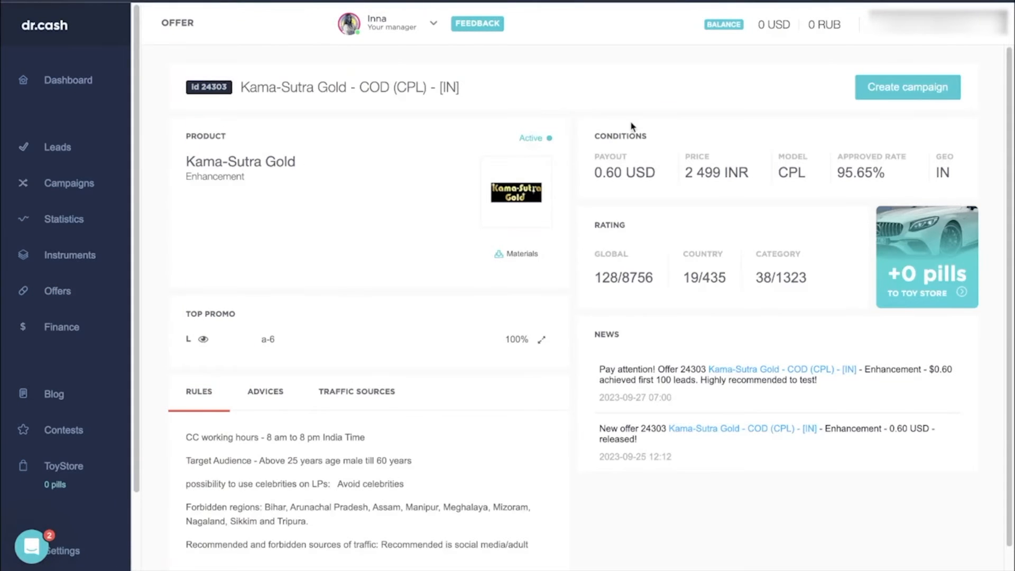
- Set up a campaign for the Kama-Sutra Gold offer named "24303 - KamaSutraGold_IN" with prelanding pre-1 and landing a-6
{"action": "left_click", "coordinate": [858, 95]}
{"action": "type", "text": "KamaSutraGold_IN"}
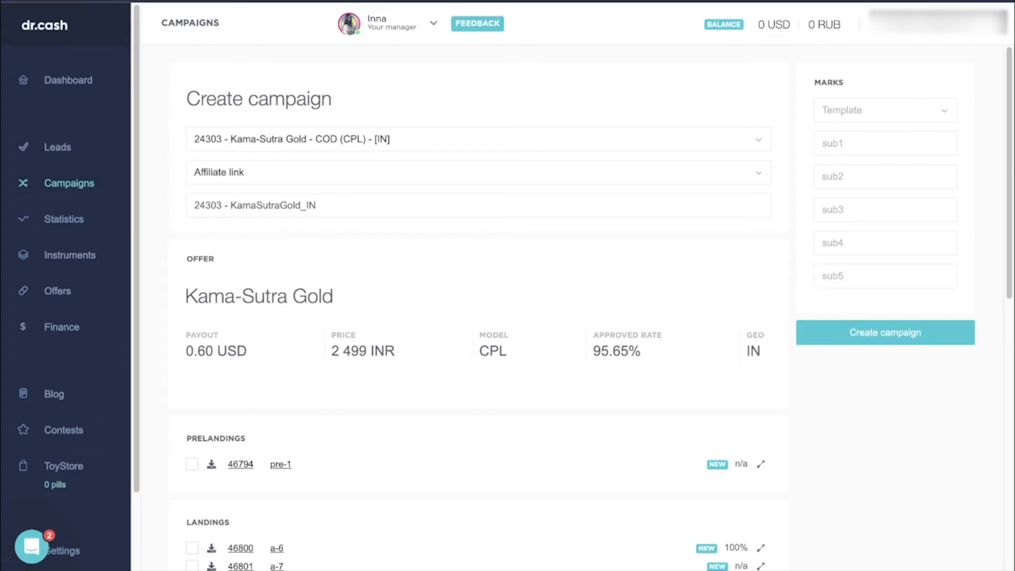
{"action": "scroll", "coordinate": [482, 261], "scroll_direction": "down", "scroll_amount": 5}
{"action": "left_click", "coordinate": [192, 216]}
{"action": "left_click", "coordinate": [193, 359]}
{"action": "left_click", "coordinate": [192, 300]}
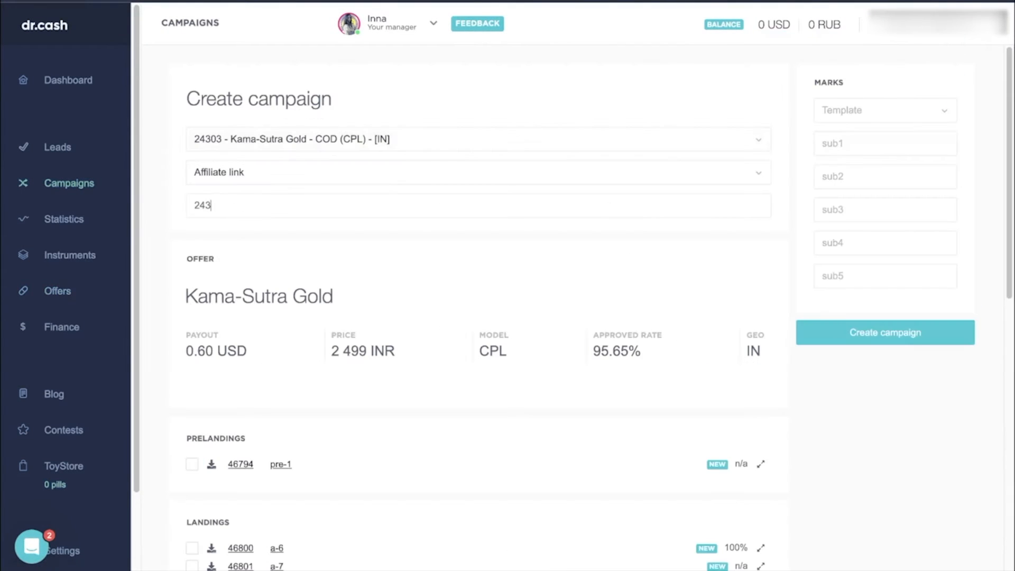
- Start another campaign for offer 24303 and name it "24303-KamaSutraGold_IN (MeD)"
{"action": "type", "text": "-KamaSutra_IN"}
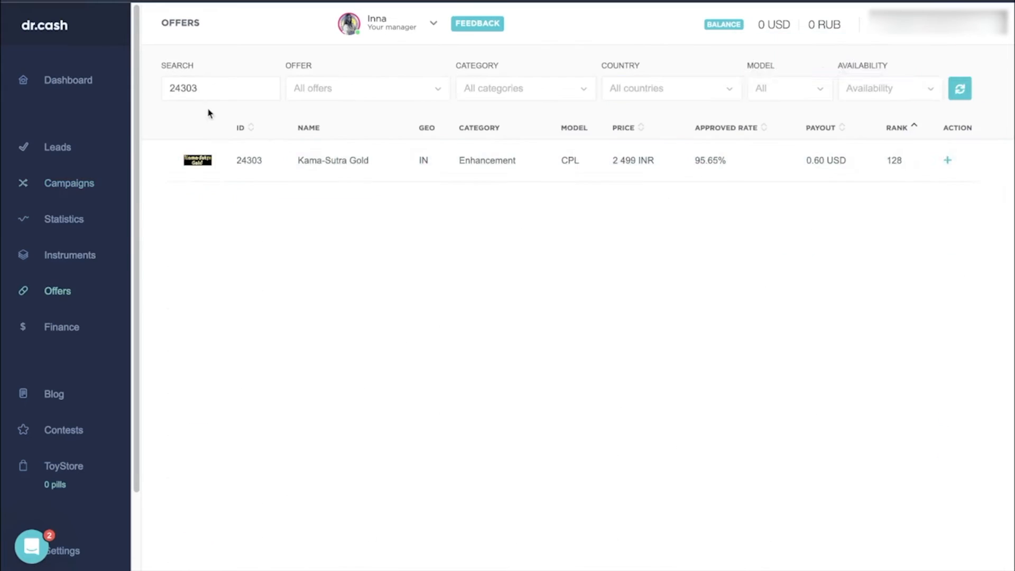
{"action": "type", "text": "24303-KamaSutra_IN"}
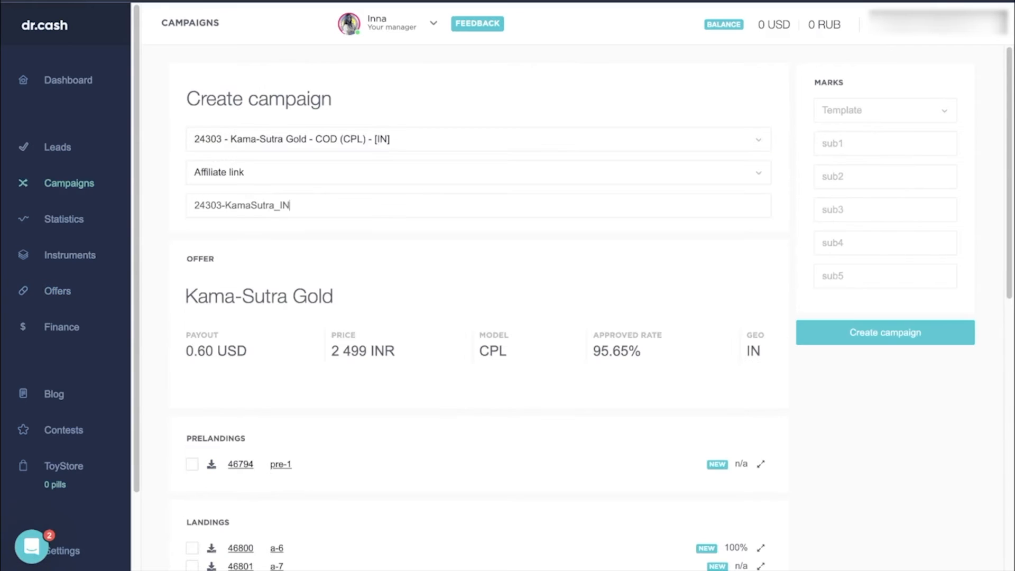
{"action": "key", "text": "Left"}
{"action": "key", "text": "Left"}
{"action": "key", "text": "Left"}
{"action": "type", "text": "Gold"}
{"action": "key", "text": "End"}
{"action": "type", "text": "(Me)"}
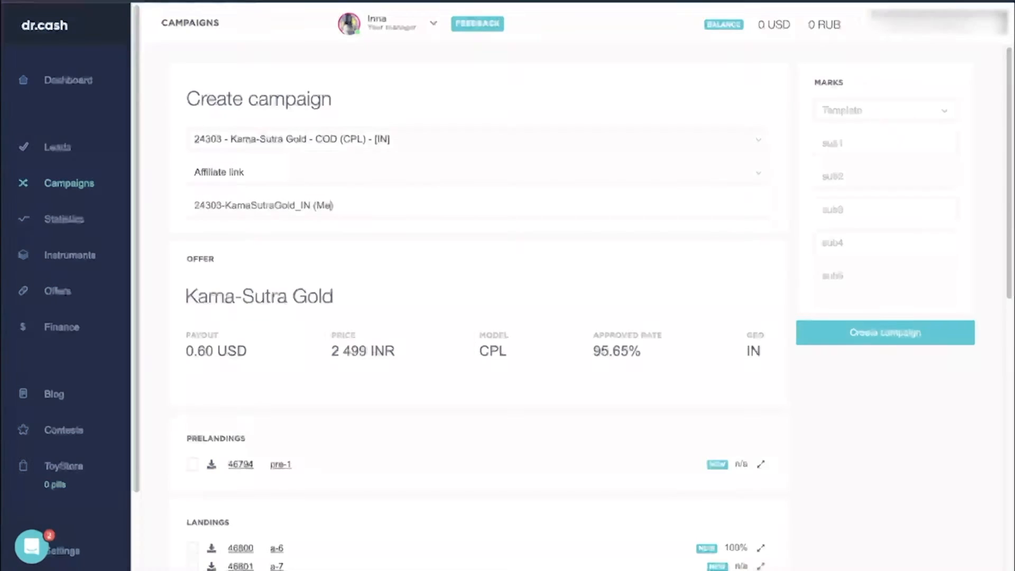
- Include prelanding pre-1 in the MeD campaign and create it
{"action": "scroll", "coordinate": [370, 317], "scroll_direction": "down", "scroll_amount": 3}
{"action": "left_click", "coordinate": [194, 311]}
{"action": "left_click", "coordinate": [846, 176]}
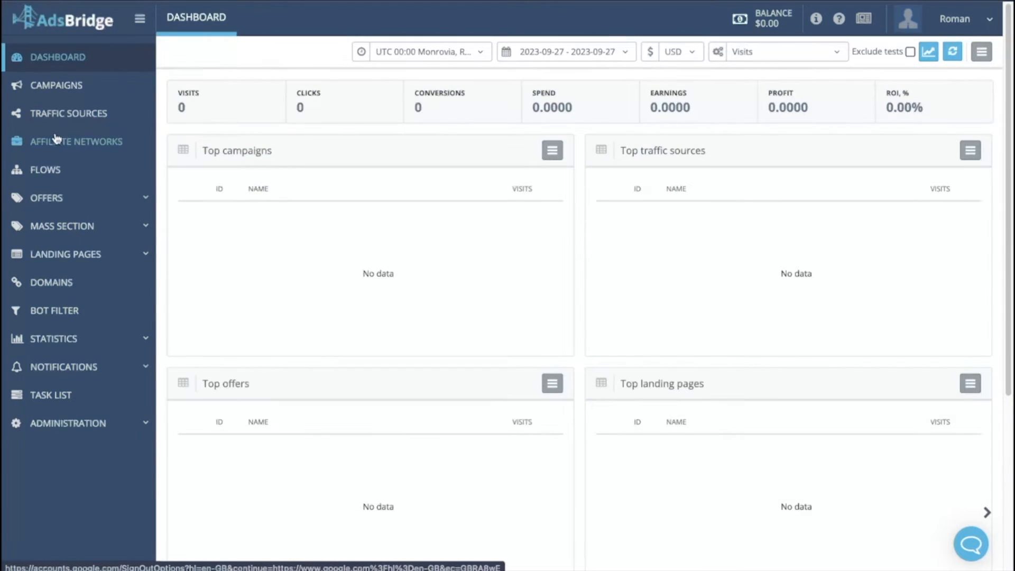
- Switch to AdsBridge, create an affiliate network from the Dr.Cash template, and save it after copying its S2S postback URL
{"action": "left_click", "coordinate": [56, 140]}
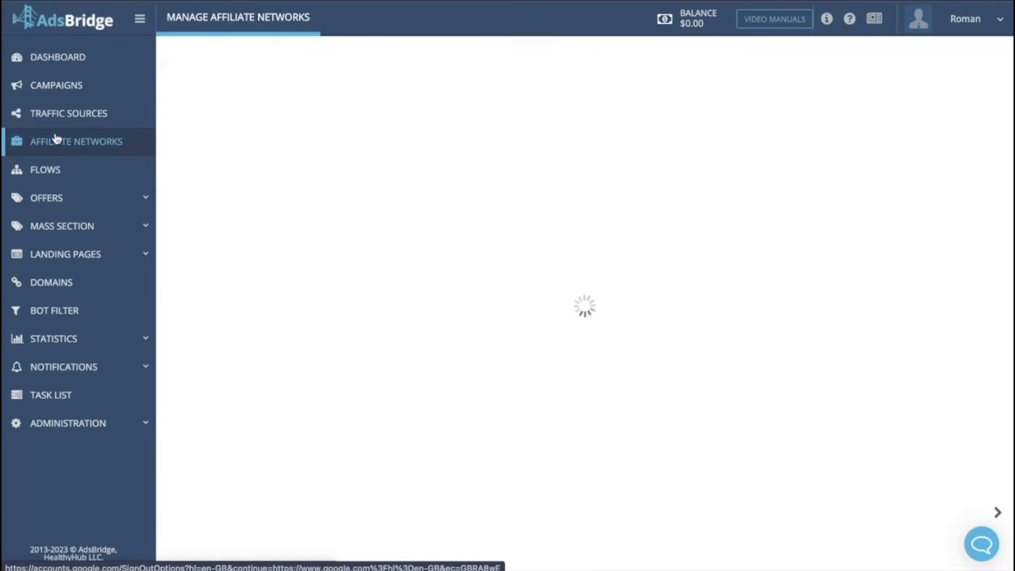
{"action": "left_click", "coordinate": [612, 53]}
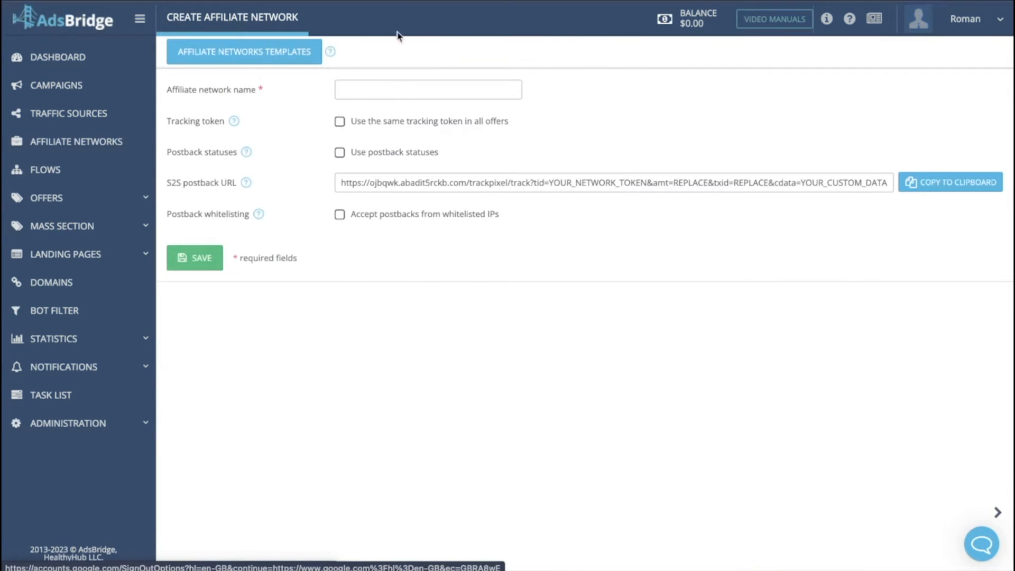
{"action": "left_click", "coordinate": [307, 51]}
{"action": "left_click", "coordinate": [397, 80]}
{"action": "type", "text": "dr.cash"}
{"action": "left_click", "coordinate": [533, 86]}
{"action": "left_click", "coordinate": [351, 125]}
{"action": "left_click", "coordinate": [639, 525]}
{"action": "left_click", "coordinate": [920, 249]}
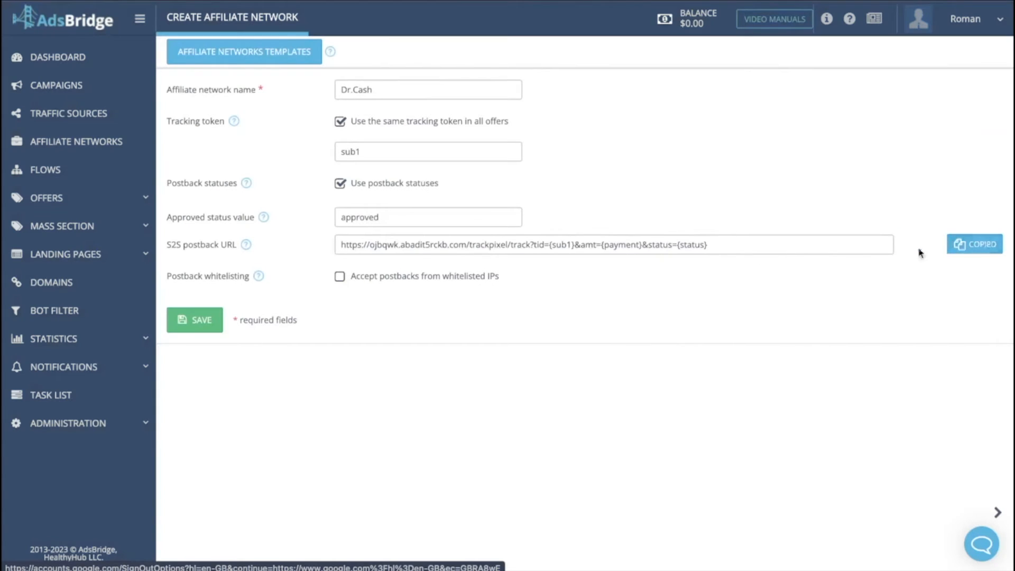
{"action": "left_click", "coordinate": [208, 319]}
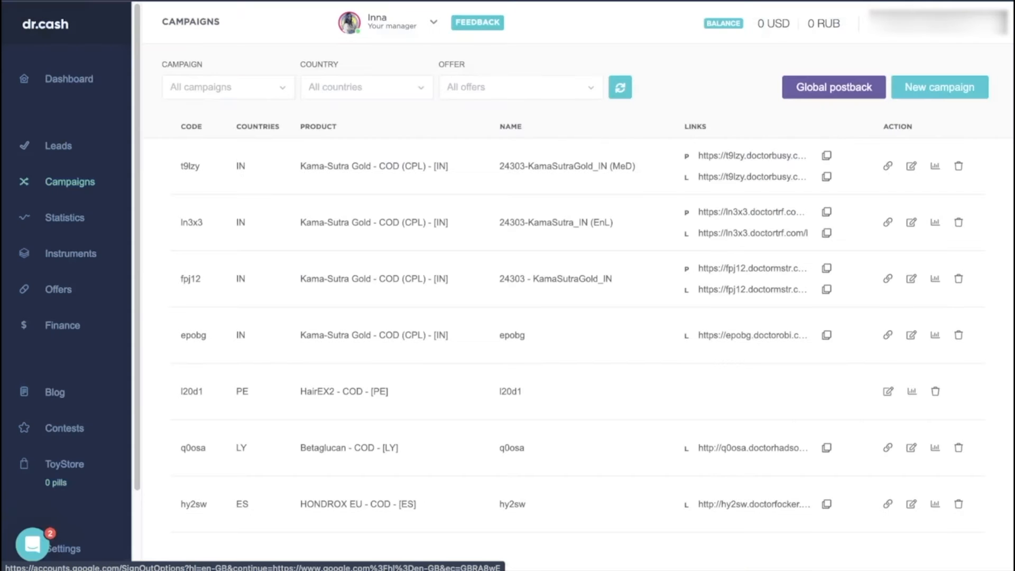
- In dr.cash, set the global postback to the S2S postback URL copied from AdsBridge and save it
{"action": "left_click", "coordinate": [833, 86]}
{"action": "triple_click", "coordinate": [704, 164]}
{"action": "left_click", "coordinate": [704, 165]}
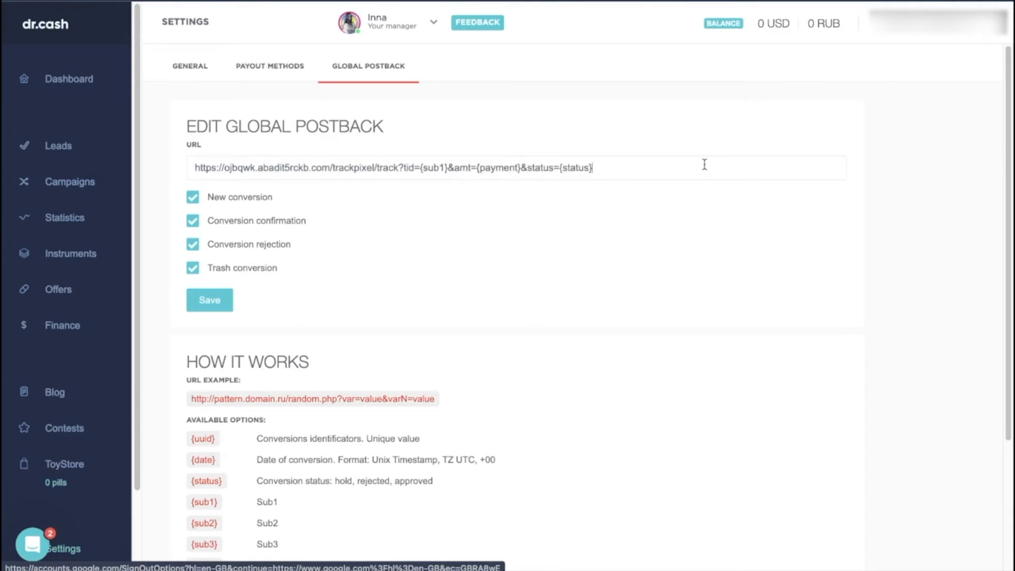
{"action": "left_click", "coordinate": [224, 301]}
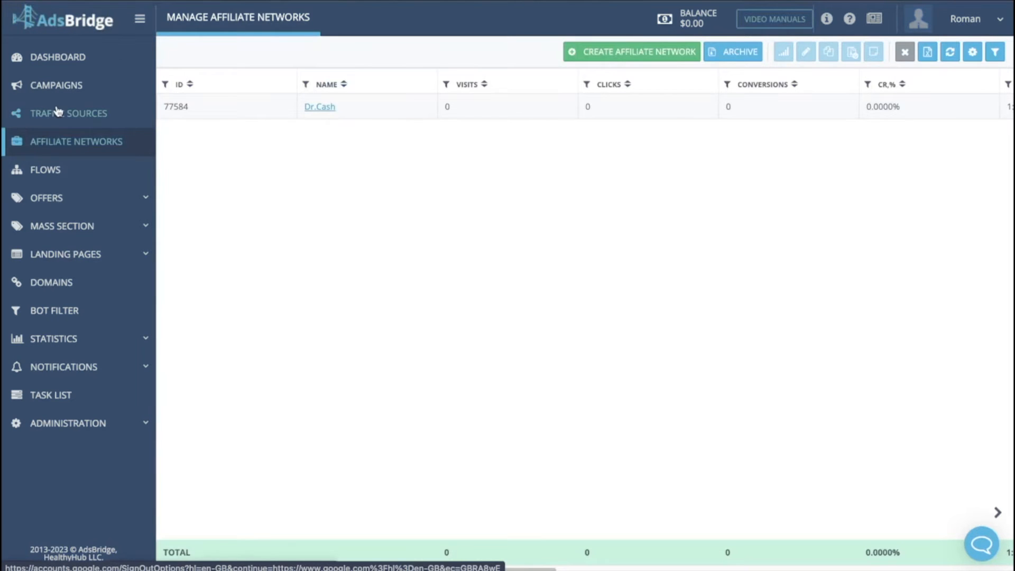
- In AdsBridge, start a new traffic source from the Tacolo.co template
{"action": "left_click", "coordinate": [55, 112]}
{"action": "left_click", "coordinate": [587, 63]}
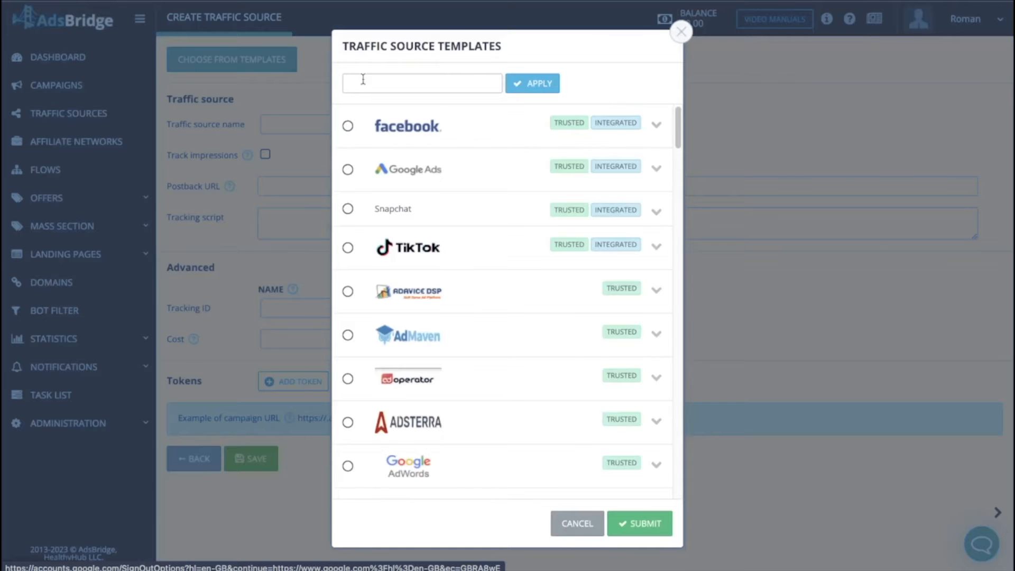
{"action": "left_click", "coordinate": [369, 83]}
{"action": "type", "text": "taco"}
{"action": "left_click", "coordinate": [532, 84]}
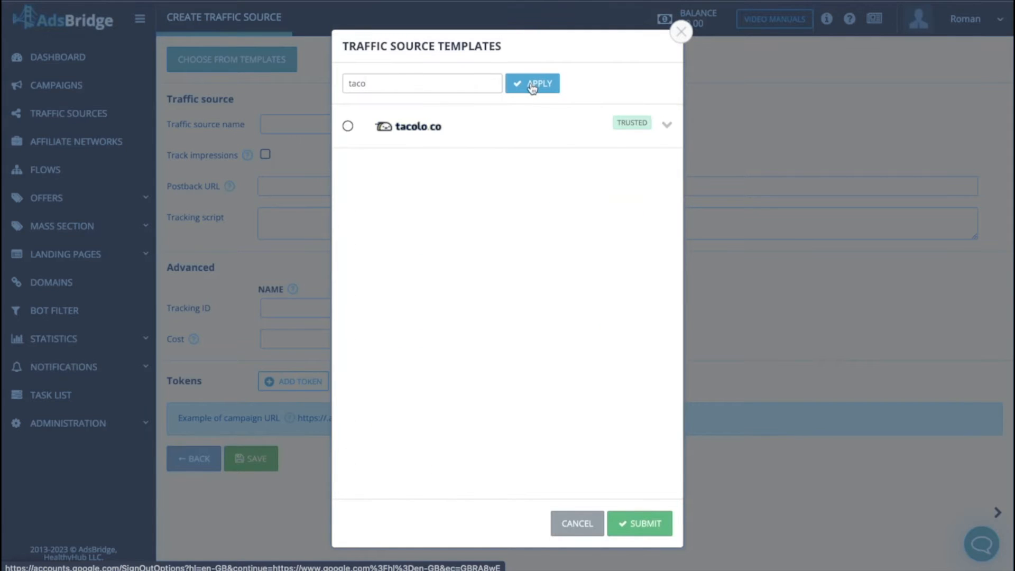
{"action": "left_click", "coordinate": [642, 524]}
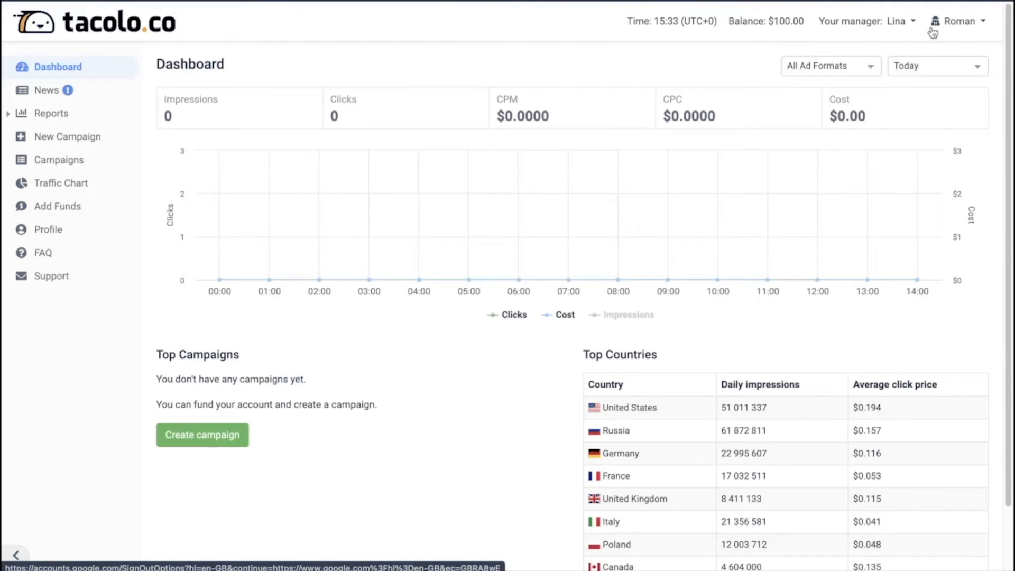
- In the tacolo.co profile, select the account's user ID within the S2S postback URL for copying
{"action": "left_click", "coordinate": [954, 21]}
{"action": "left_click", "coordinate": [921, 52]}
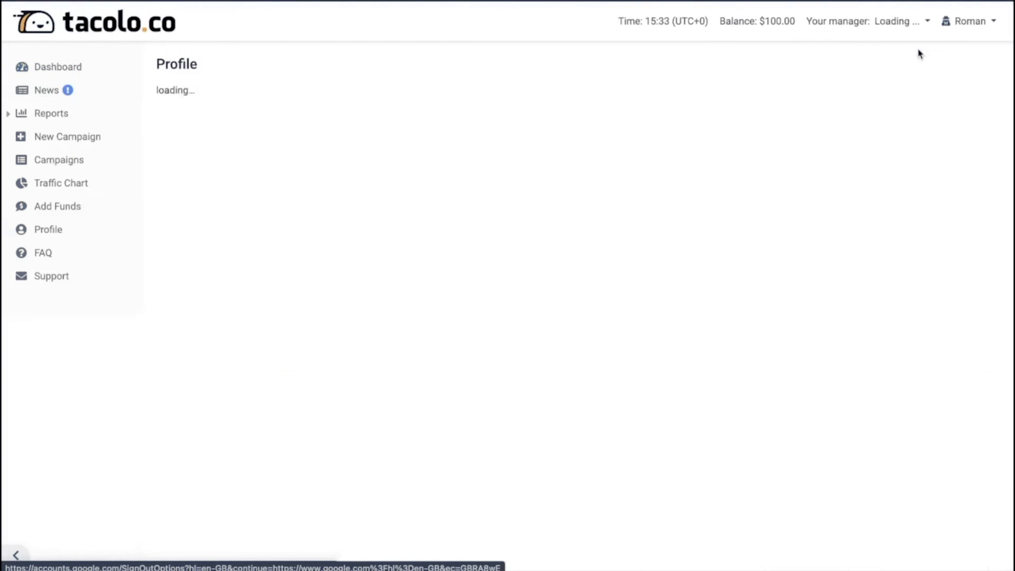
{"action": "left_click_drag", "start_coordinate": [770, 398], "coordinate": [878, 400]}
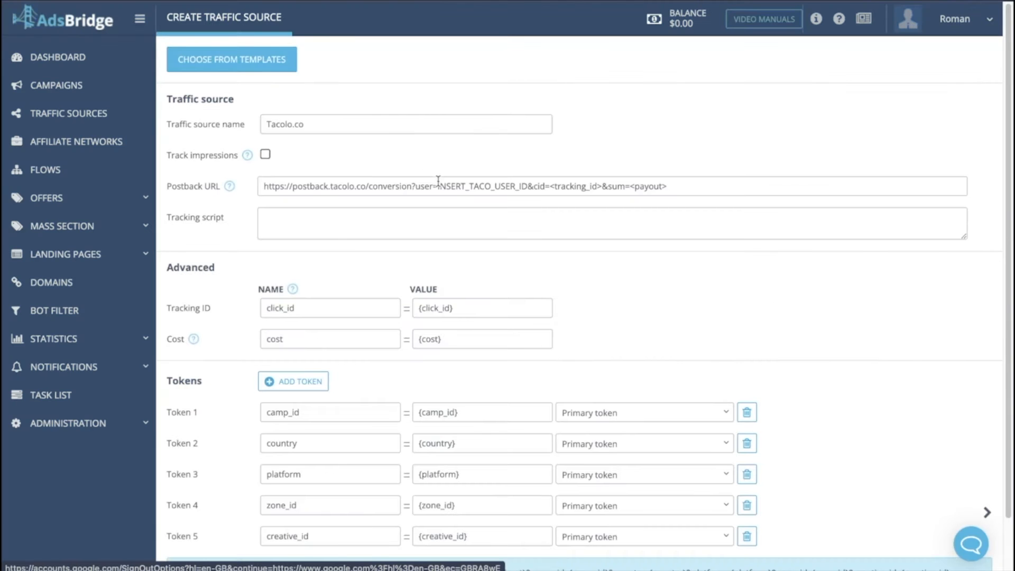
- Insert the copied user ID into the Tacolo.co traffic source's postback URL in AdsBridge and save the source
{"action": "left_click_drag", "start_coordinate": [438, 180], "coordinate": [533, 186]}
{"action": "key", "text": "ctrl+v"}
{"action": "left_click", "coordinate": [577, 157]}
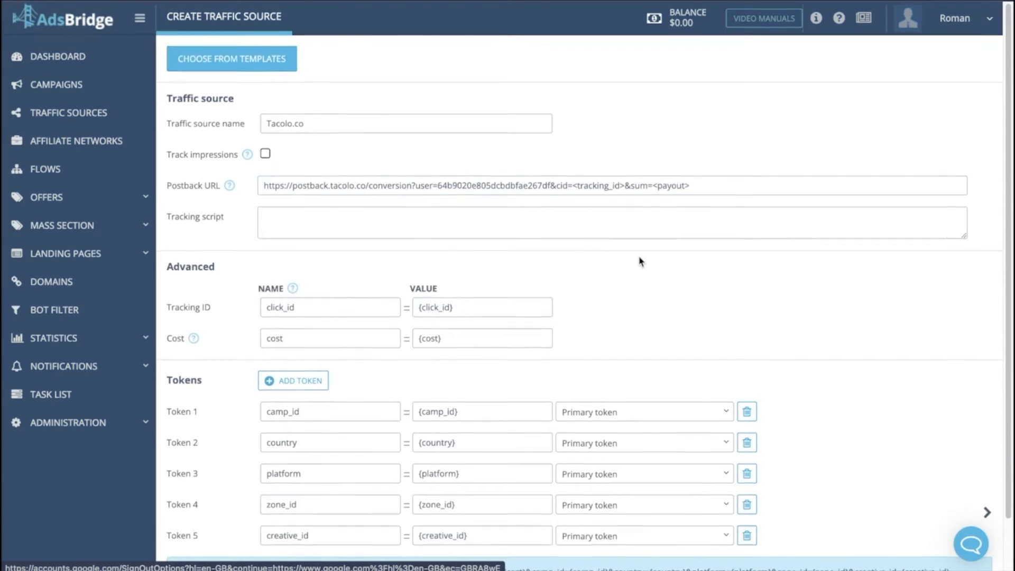
{"action": "scroll", "coordinate": [641, 261], "scroll_direction": "down", "scroll_amount": 2}
{"action": "left_click", "coordinate": [269, 551]}
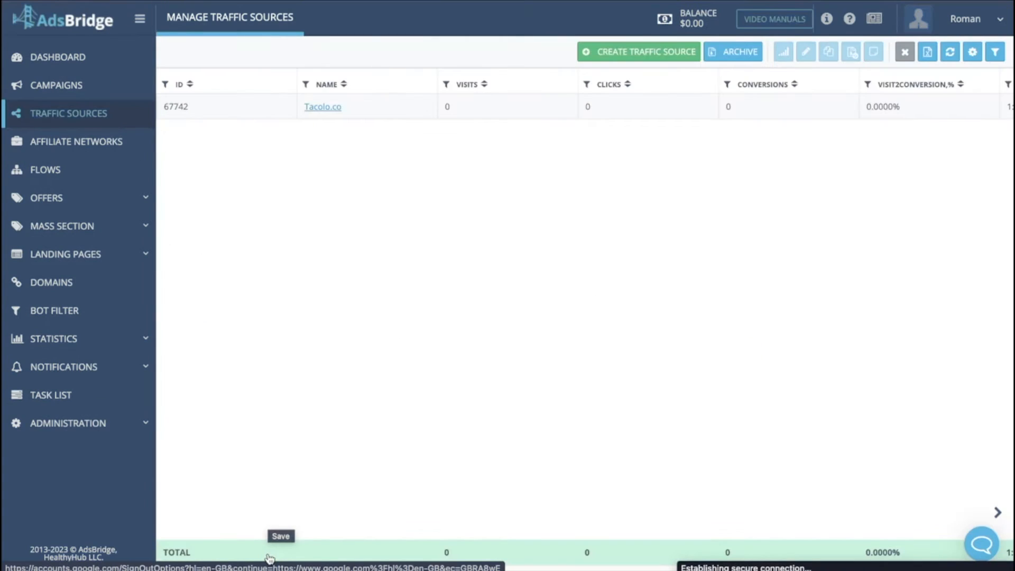
- Start a new offer in AdsBridge and set its vertical to Adult
{"action": "left_click", "coordinate": [33, 199]}
{"action": "left_click", "coordinate": [545, 51]}
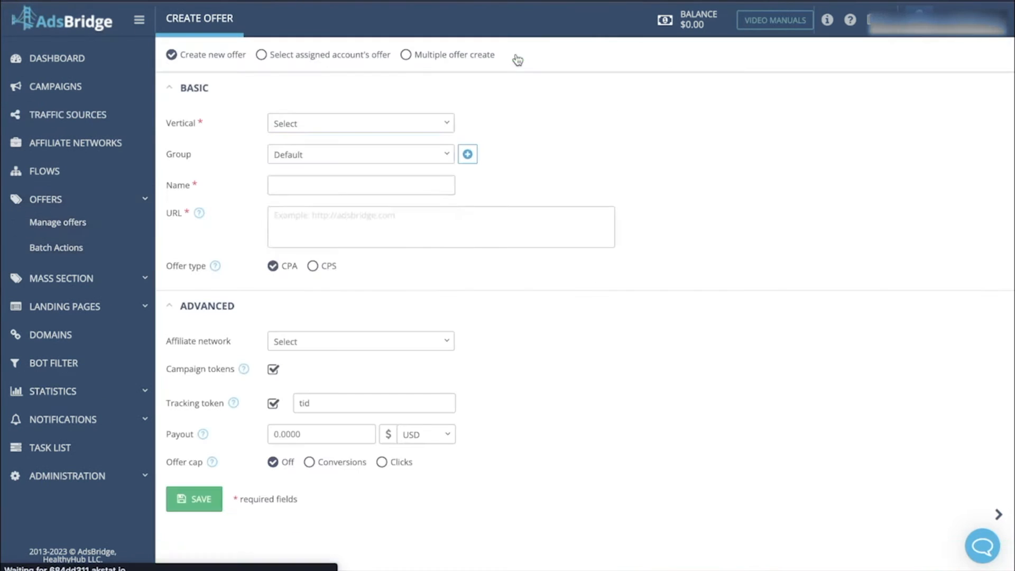
{"action": "left_click", "coordinate": [396, 123]}
- Name the offer "24303-KamaSutraGold_IN (MeD)" by copying the name of the matching dr.cash campaign
{"action": "left_click", "coordinate": [404, 187]}
{"action": "left_click", "coordinate": [163, 2]}
{"action": "triple_click", "coordinate": [563, 168]}
{"action": "key", "text": "ctrl+c"}
{"action": "left_click", "coordinate": [286, 2]}
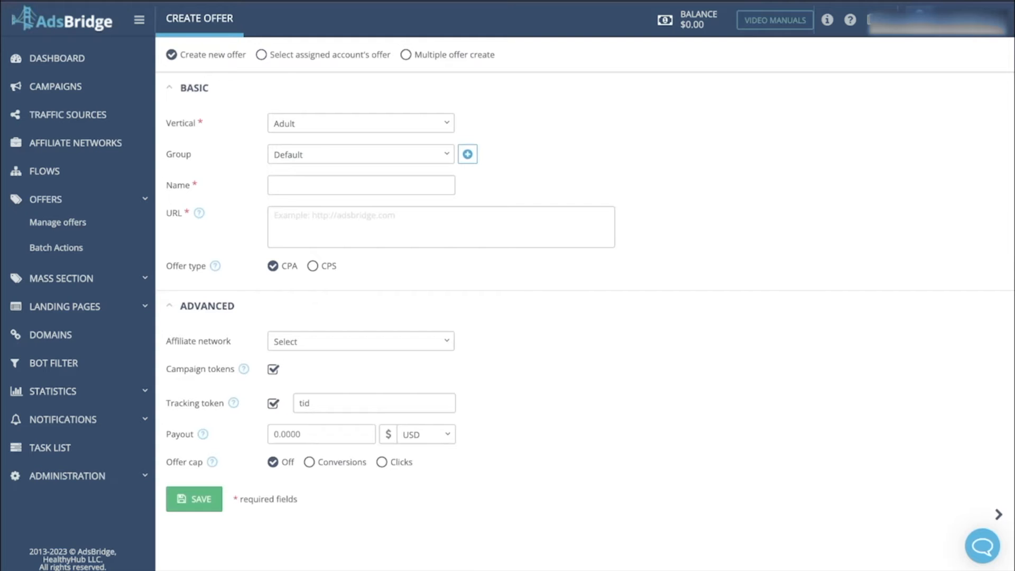
{"action": "left_click", "coordinate": [287, 182]}
{"action": "key", "text": "ctrl+v"}
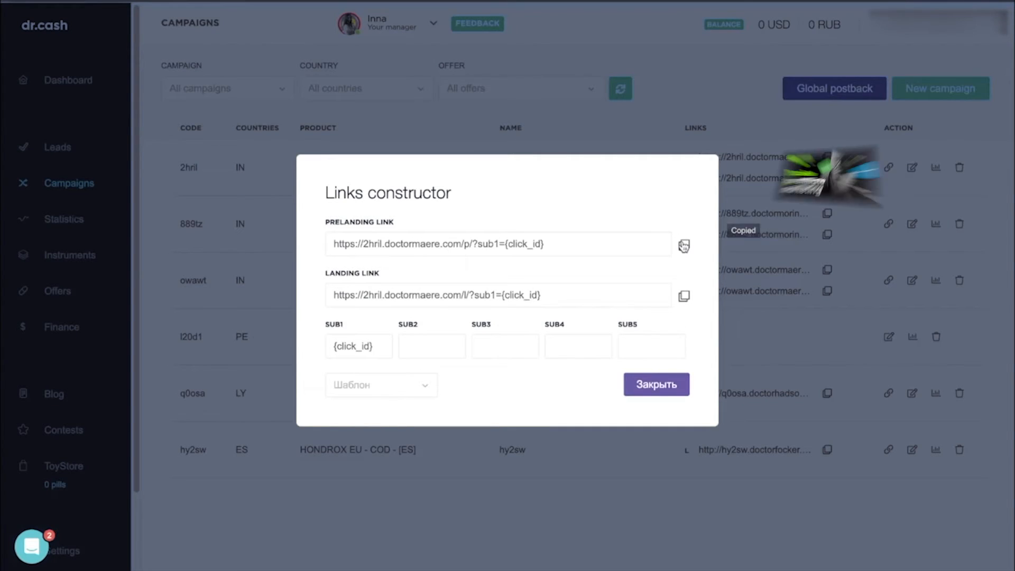
{"action": "left_click", "coordinate": [657, 383]}
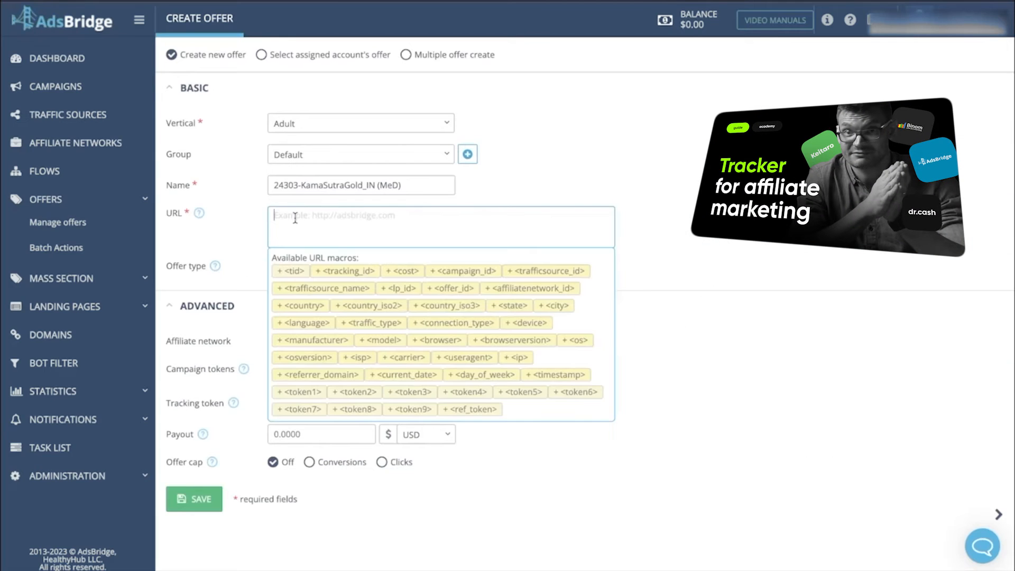
{"action": "key", "text": "ctrl+v"}
{"action": "left_click", "coordinate": [515, 177]}
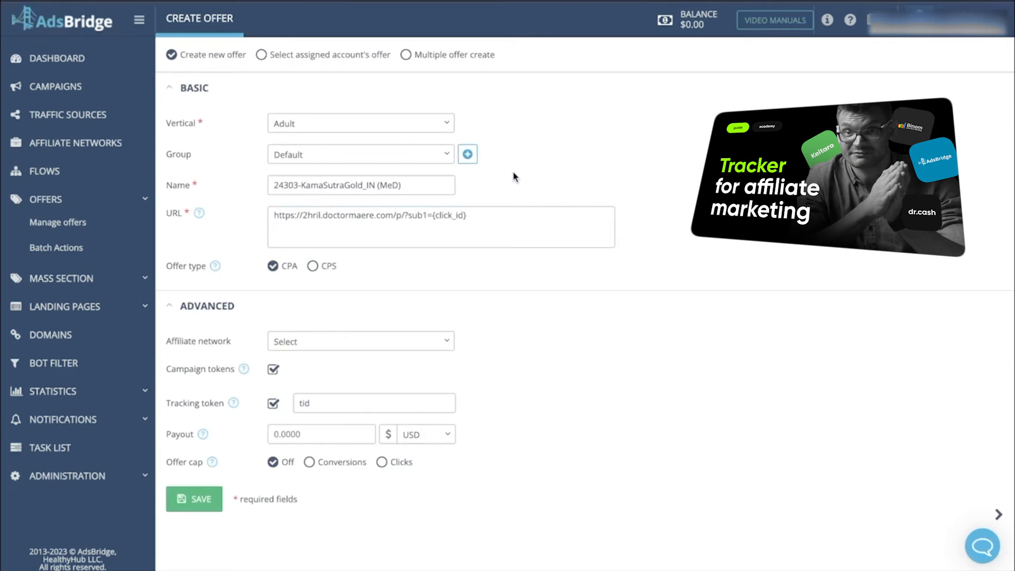
- Assign the Dr.Cash affiliate network to the offer and save it
{"action": "left_click", "coordinate": [338, 341]}
{"action": "left_click", "coordinate": [315, 399]}
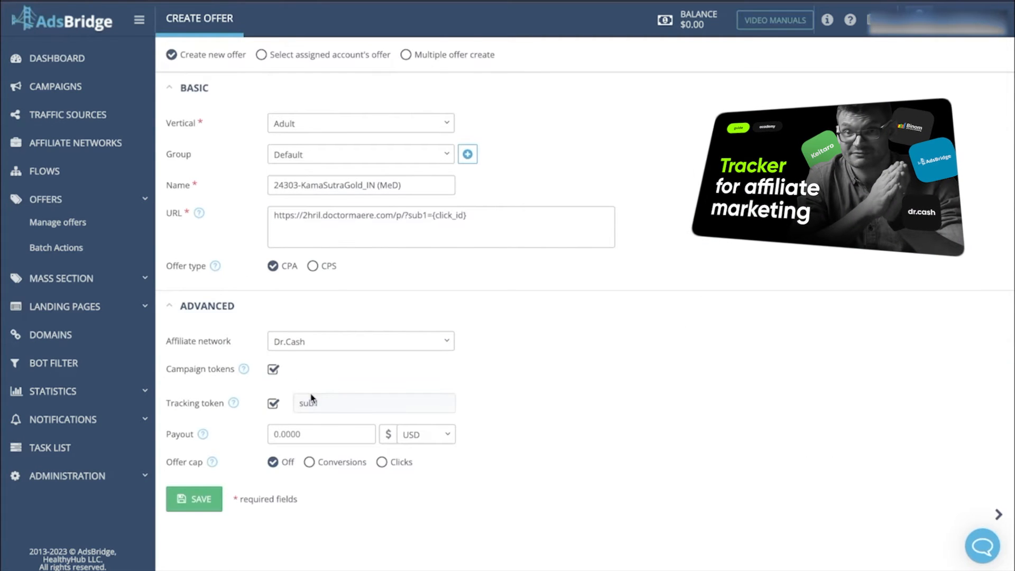
{"action": "left_click", "coordinate": [197, 497]}
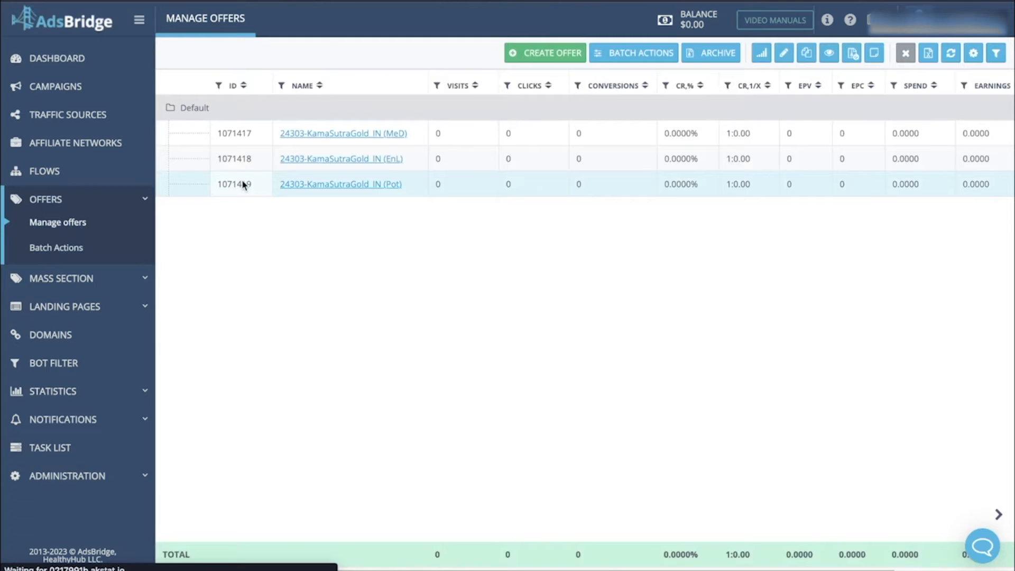
- Start a new AdsBridge campaign named "IN_KamaSutra_MED_Mob1"
{"action": "left_click", "coordinate": [73, 92]}
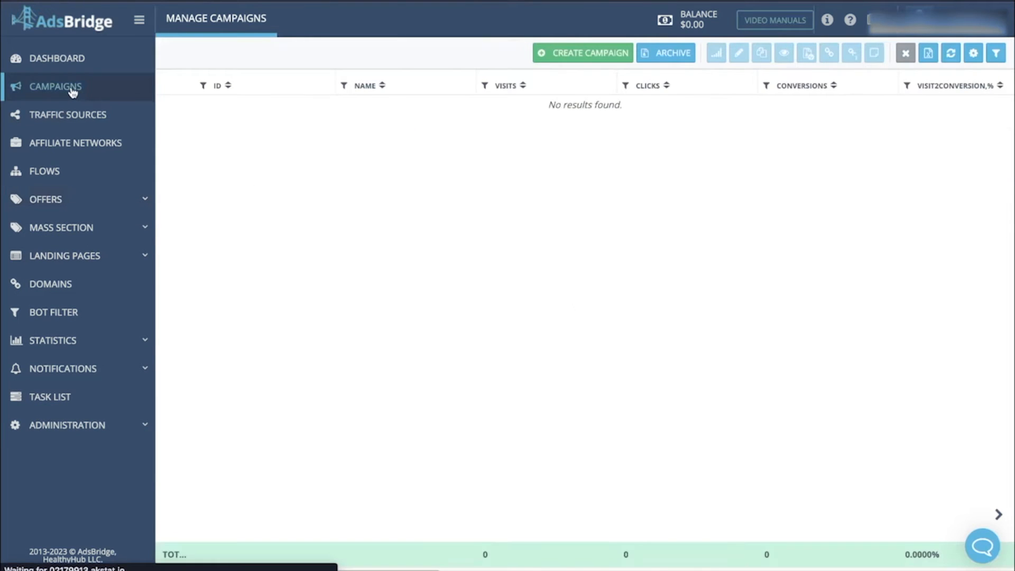
{"action": "left_click", "coordinate": [573, 53]}
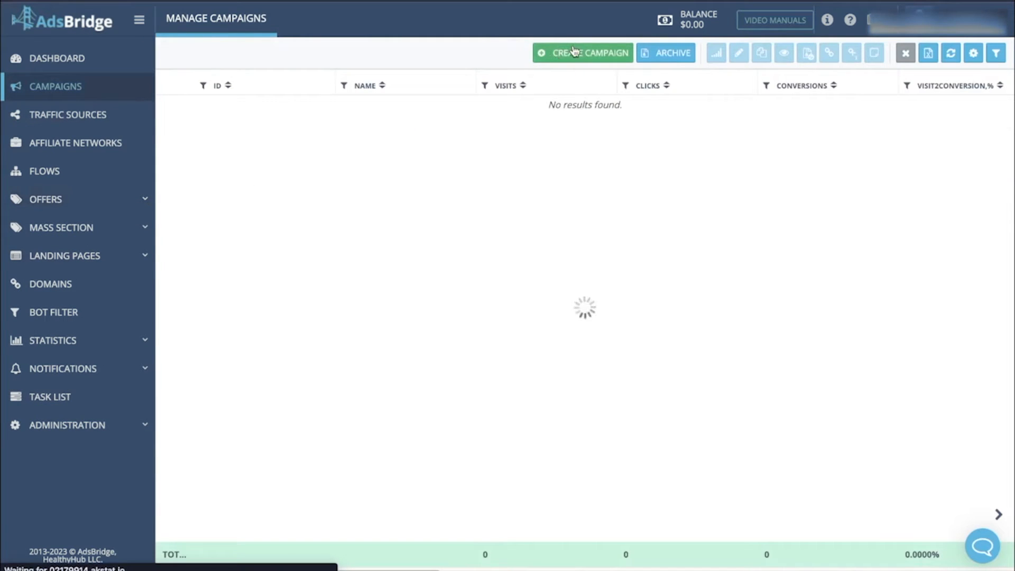
{"action": "type", "text": "IN_KamaSutra_MED_"}
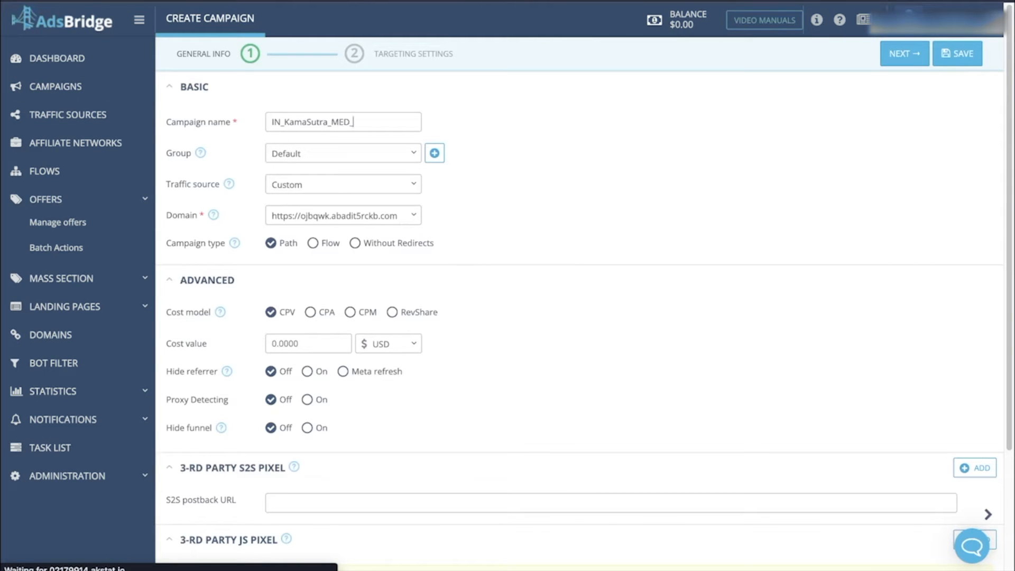
{"action": "key", "text": "super+a"}
{"action": "left_click", "coordinate": [472, 190]}
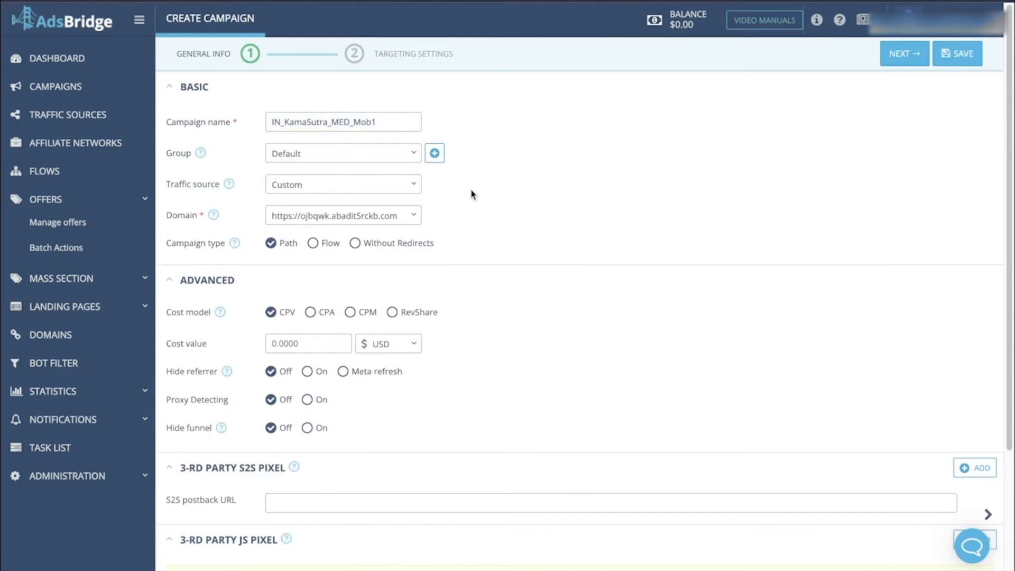
- Set the campaign's traffic source to Tacolo.co and continue to its targeting settings
{"action": "left_click", "coordinate": [412, 186]}
{"action": "left_click", "coordinate": [342, 239]}
{"action": "left_click", "coordinate": [900, 54]}
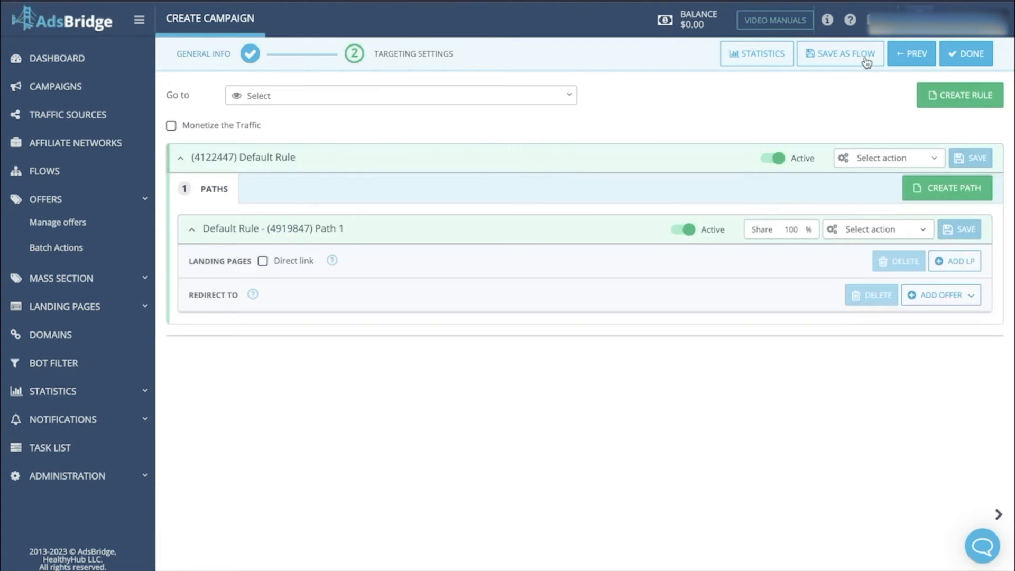
- Add the 24303-KamaSutraGold_IN (MeD) offer to Path 1 and finish creating the campaign
{"action": "left_click", "coordinate": [931, 359]}
{"action": "left_click", "coordinate": [933, 399]}
{"action": "left_click", "coordinate": [809, 256]}
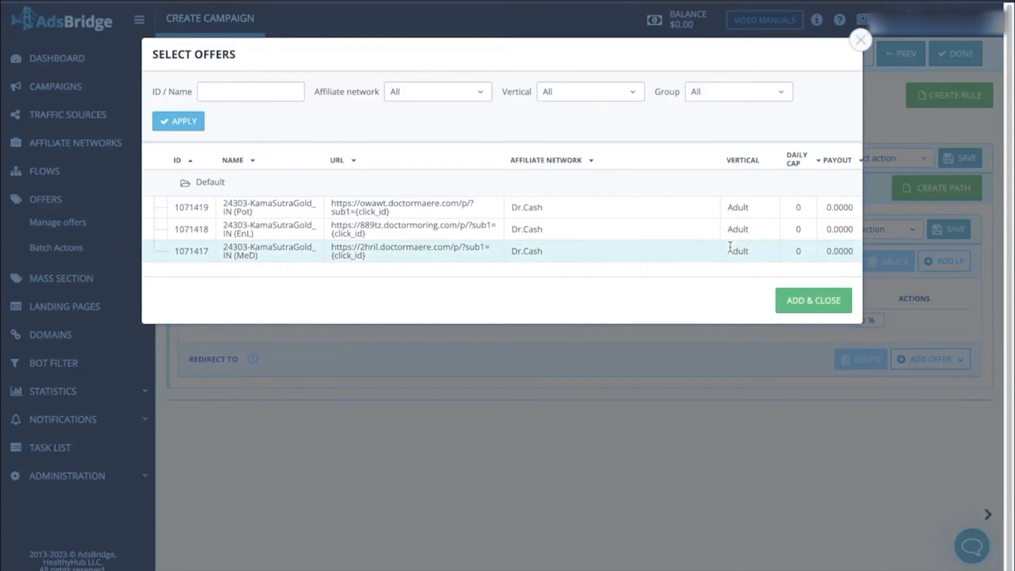
{"action": "left_click", "coordinate": [811, 299]}
{"action": "left_click", "coordinate": [955, 54]}
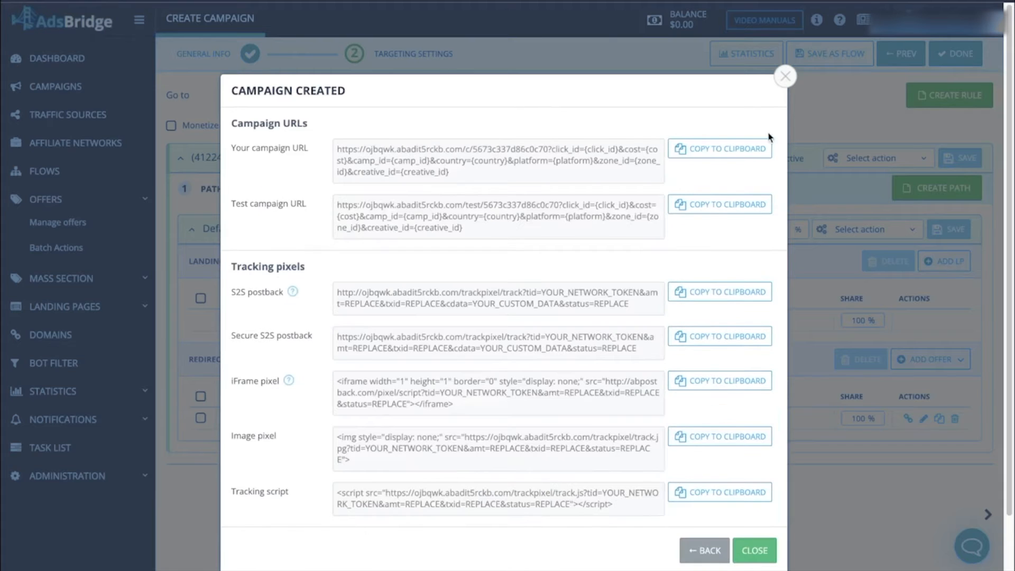
{"action": "left_click", "coordinate": [750, 548]}
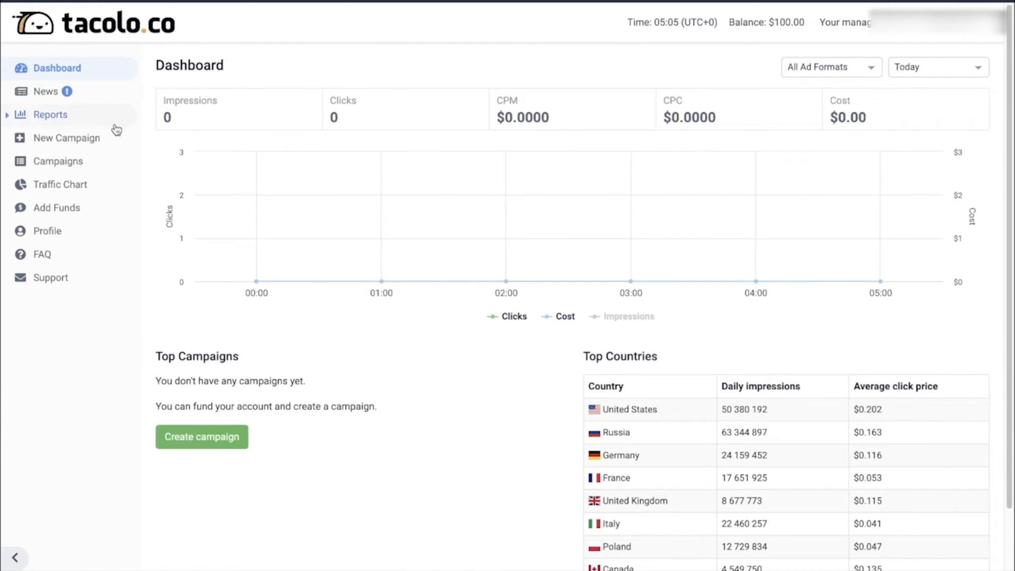
- In tacolo.co, start a new push campaign named "IN_KamaSutra_MED_Mob1" with the Dating traffic type
{"action": "left_click", "coordinate": [95, 138]}
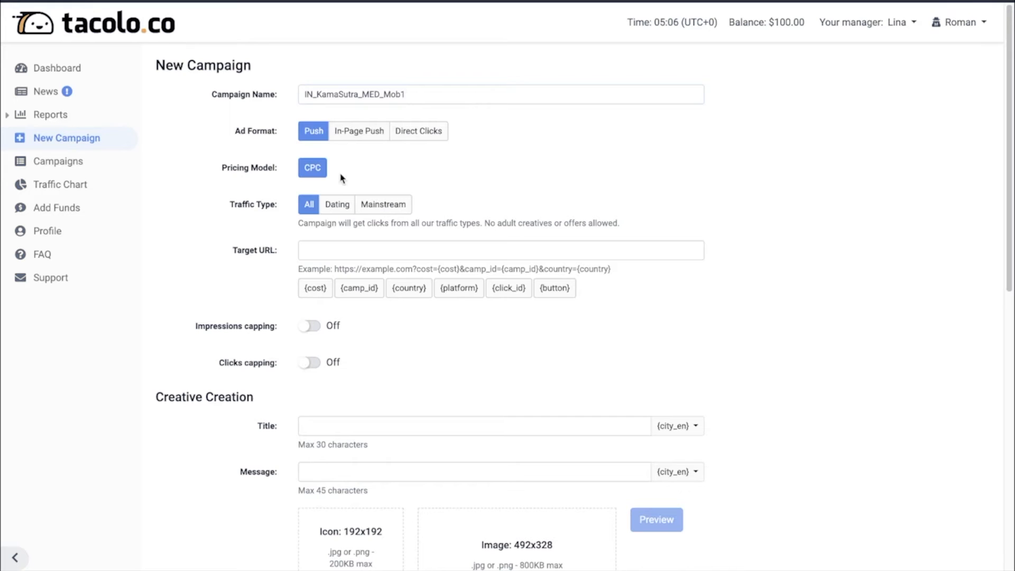
{"action": "left_click", "coordinate": [336, 203]}
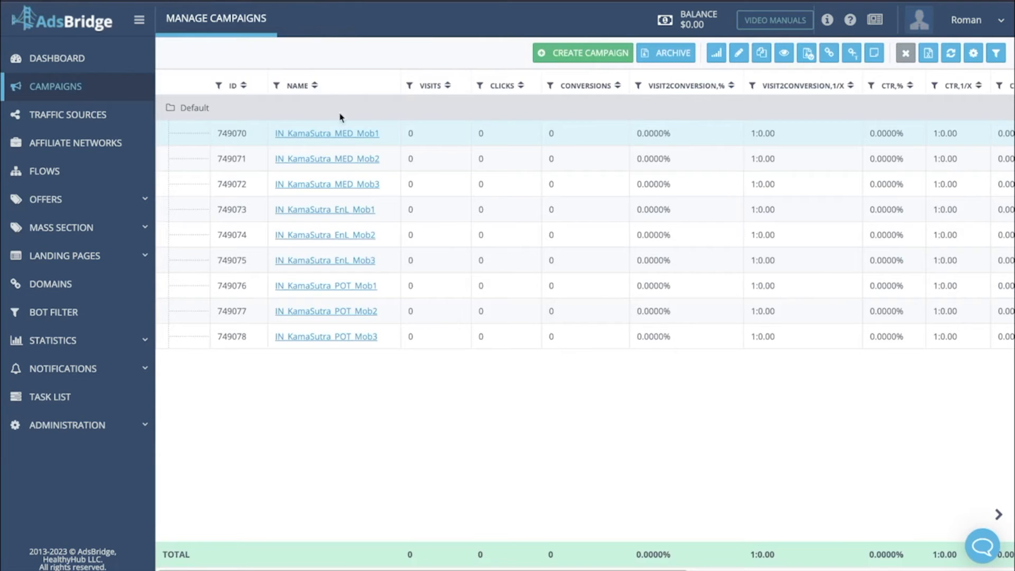
- Copy the IN_KamaSutra_MED_Mob1 campaign link from AdsBridge and paste it as the target URL in tacolo.co
{"action": "right_click", "coordinate": [336, 135]}
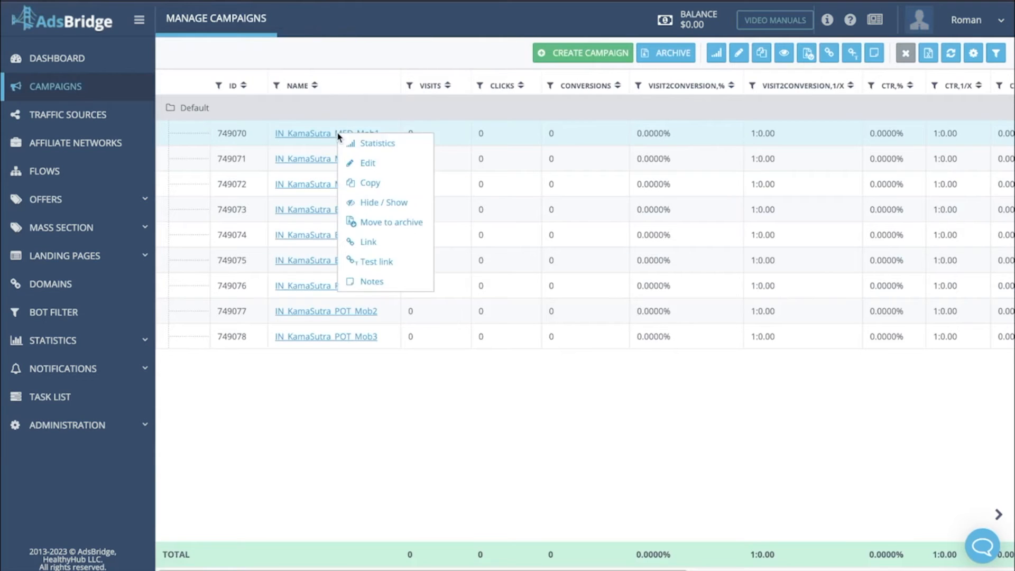
{"action": "left_click", "coordinate": [348, 239]}
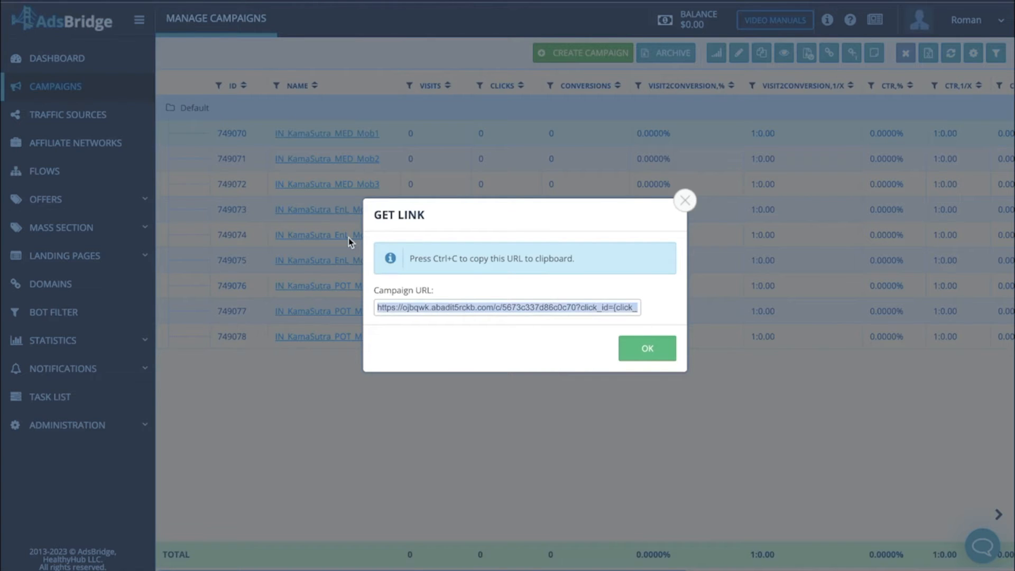
{"action": "left_click", "coordinate": [646, 351]}
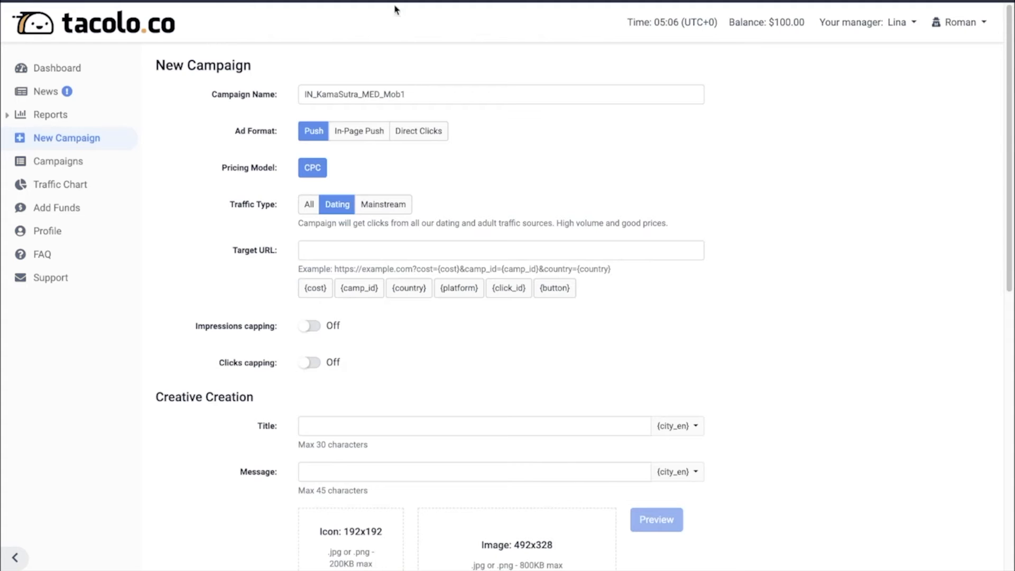
{"action": "left_click", "coordinate": [384, 250]}
{"action": "key", "text": "ctrl+v"}
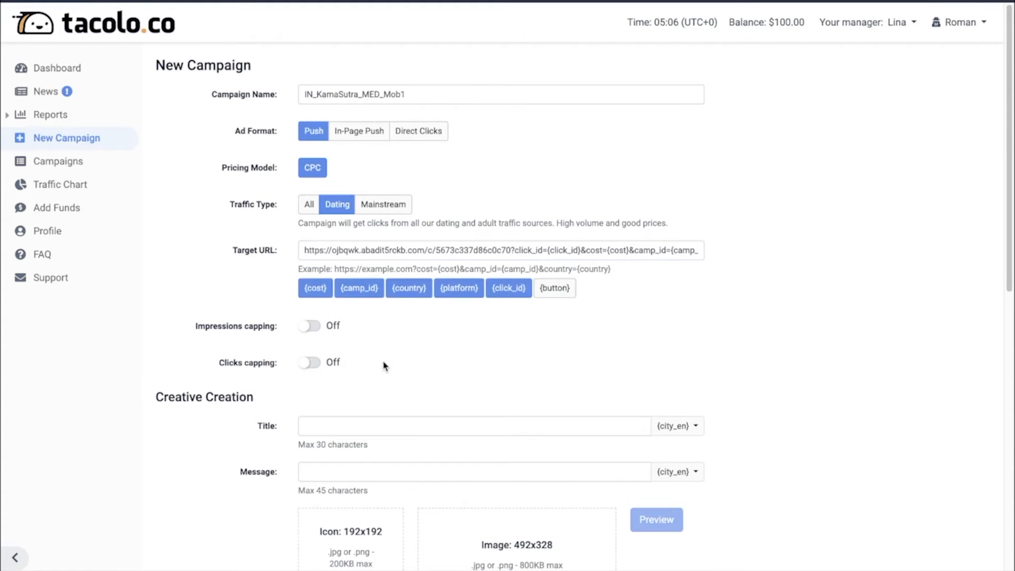
- Enable impressions capping at 1 time in 24 hours
{"action": "left_click", "coordinate": [320, 327]}
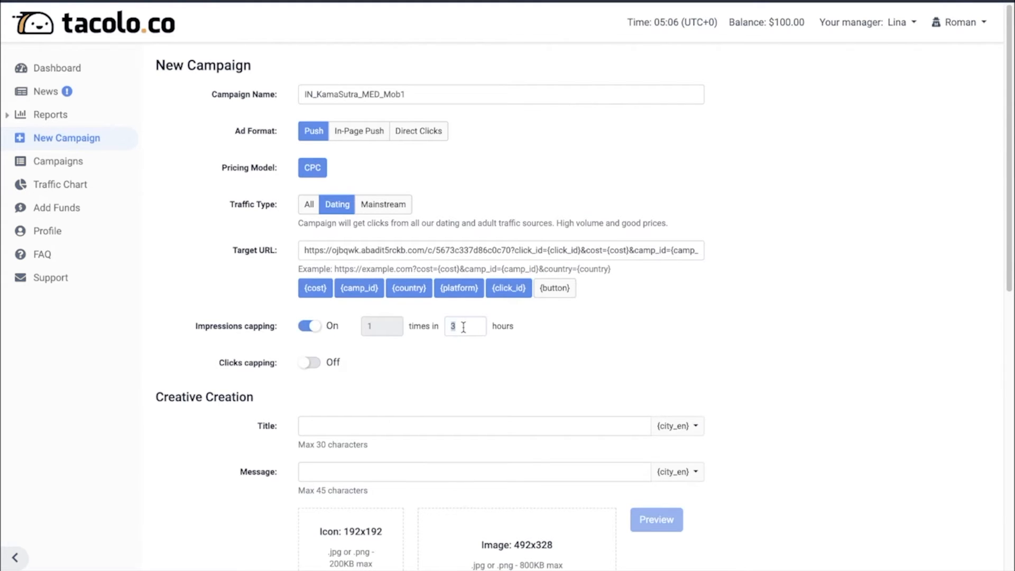
{"action": "type", "text": "24"}
- Copy the Hindi creative texts into the ad: title "डॉक्टर ने खोला राज!" and message "कोई भी अपना लिंग बड़ा कर सकता है, क्योंकि..."
{"action": "scroll", "coordinate": [462, 370], "scroll_direction": "down", "scroll_amount": 4}
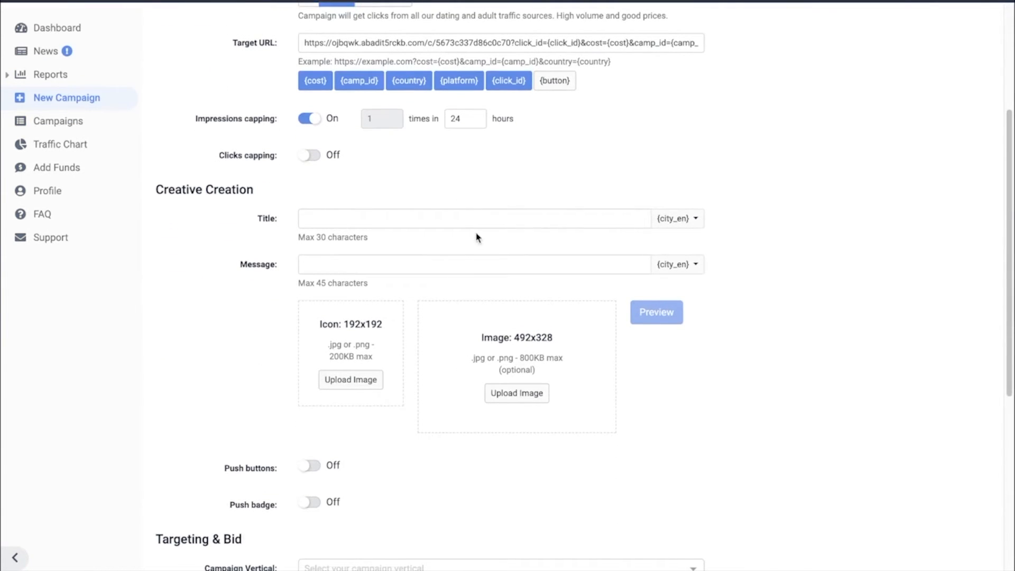
{"action": "key", "text": "ctrl+Left"}
{"action": "left_click", "coordinate": [426, 202]}
{"action": "key", "text": "ctrl+Right"}
{"action": "left_click", "coordinate": [423, 211]}
{"action": "type", "text": "डॉक्टर ने खोला राज!"}
{"action": "key", "text": "ctrl+Left"}
{"action": "left_click", "coordinate": [471, 201]}
{"action": "key", "text": "ctrl+c"}
{"action": "key", "text": "ctrl+Right"}
{"action": "left_click", "coordinate": [456, 263]}
{"action": "key", "text": "ctrl+v"}
- Upload MeD1_ic.png as the push ad's icon
{"action": "left_click", "coordinate": [364, 376]}
{"action": "left_click", "coordinate": [534, 123]}
{"action": "left_click", "coordinate": [521, 285]}
{"action": "double_click", "coordinate": [662, 206]}
- Upload the banner with the doctor and spices as the push ad's main image, and preview the notification
{"action": "left_click", "coordinate": [523, 363]}
{"action": "left_click", "coordinate": [523, 389]}
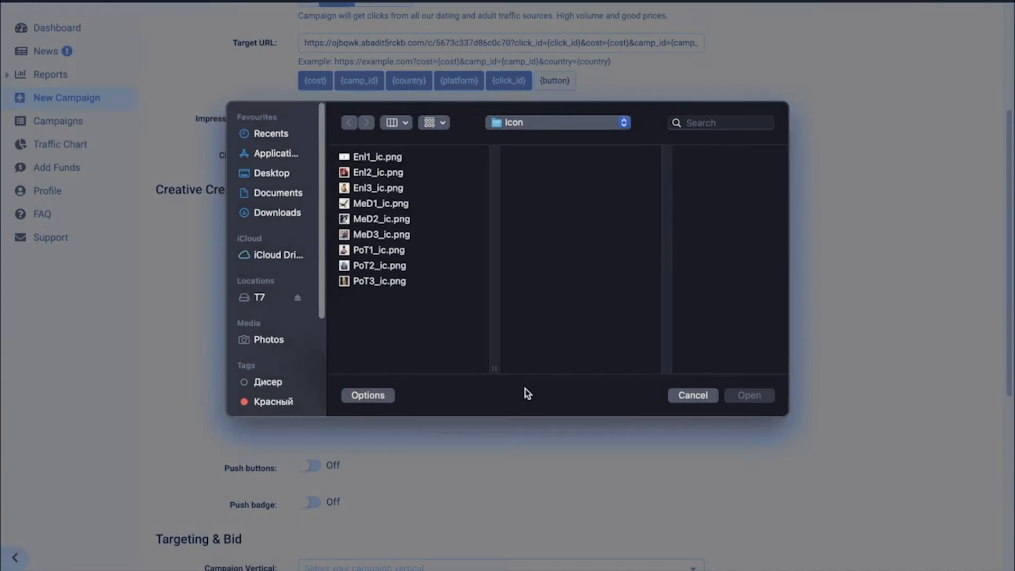
{"action": "left_click", "coordinate": [534, 124]}
{"action": "left_click", "coordinate": [535, 136]}
{"action": "left_click", "coordinate": [654, 189]}
{"action": "left_click", "coordinate": [653, 205]}
{"action": "double_click", "coordinate": [654, 206]}
{"action": "left_click", "coordinate": [659, 315]}
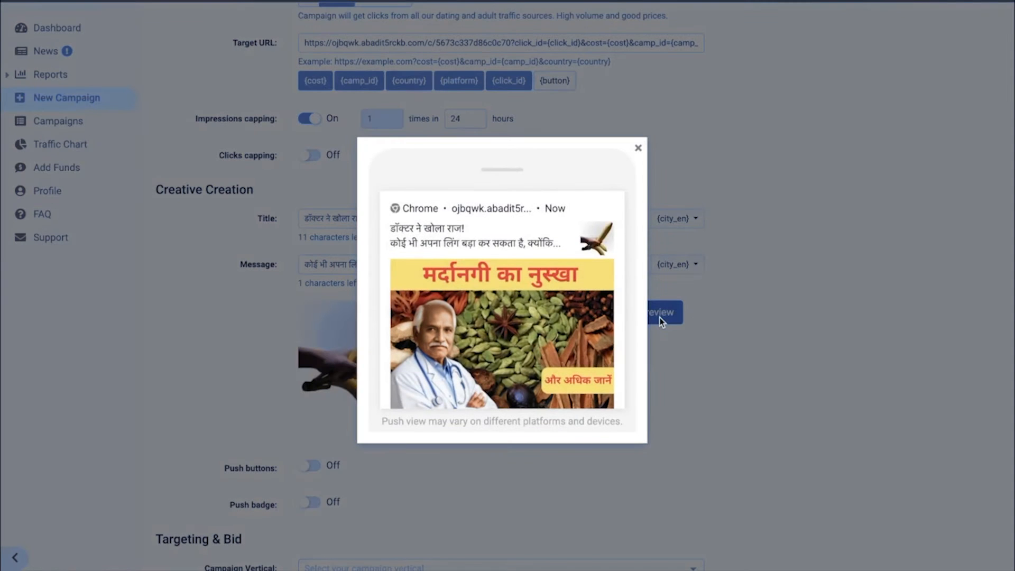
{"action": "left_click", "coordinate": [638, 149]}
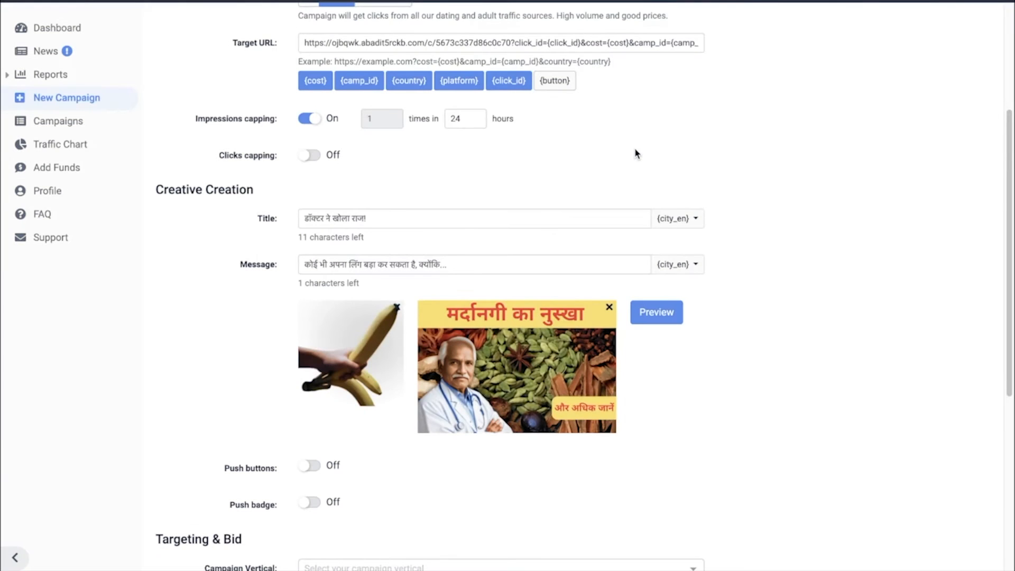
- Enable push buttons and set the first button's text to "✅ LEARN MORE", copying the check-mark emoji from the text draft
{"action": "left_click", "coordinate": [310, 466]}
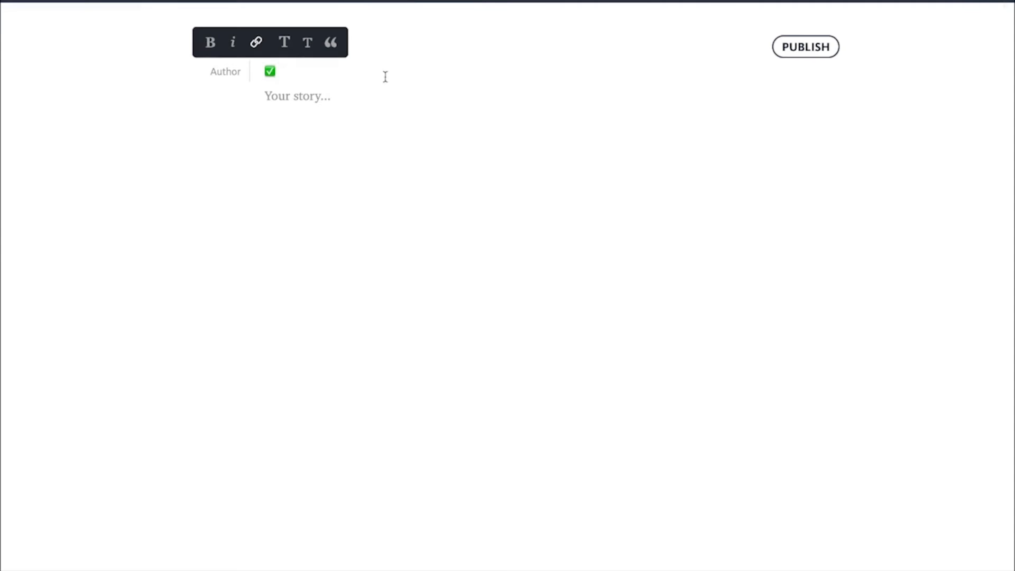
{"action": "double_click", "coordinate": [269, 71]}
{"action": "key", "text": "ctrl+c"}
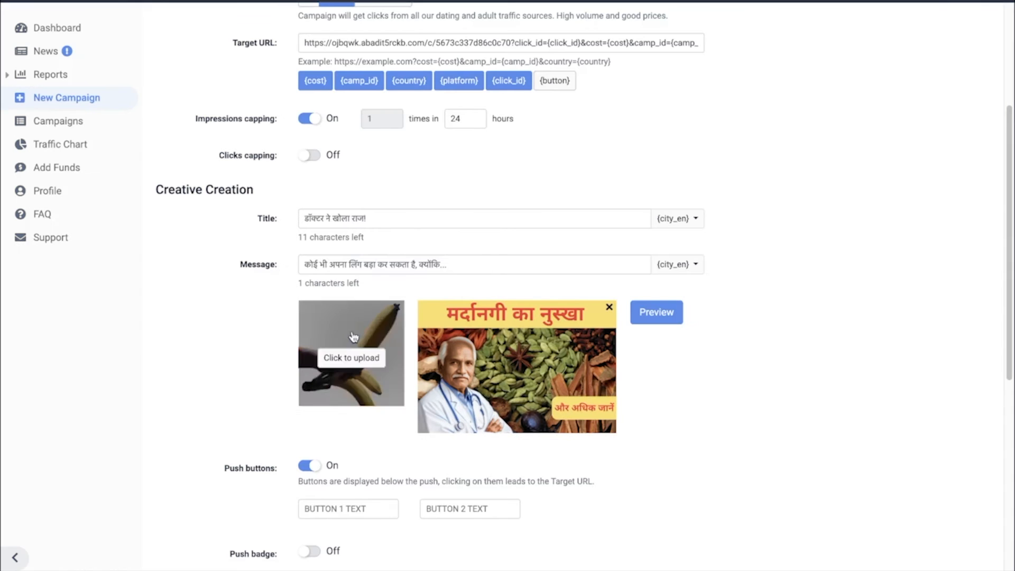
{"action": "left_click", "coordinate": [326, 509]}
{"action": "key", "text": "ctrl+v"}
{"action": "type", "text": "LEARN MOR"}
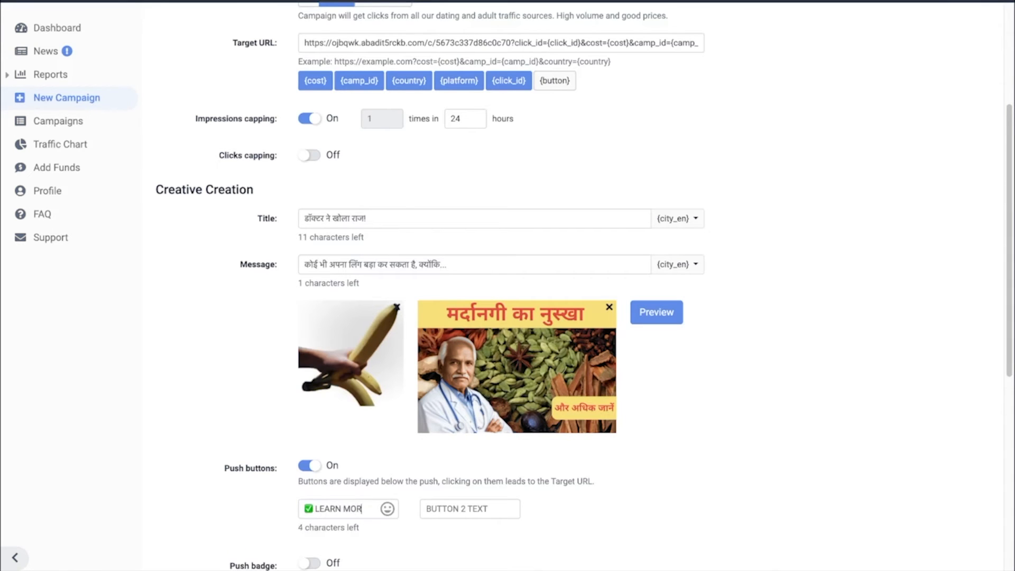
- Enable the push badge and choose the speech bubble with an exclamation mark
{"action": "scroll", "coordinate": [357, 546], "scroll_direction": "down", "scroll_amount": 5}
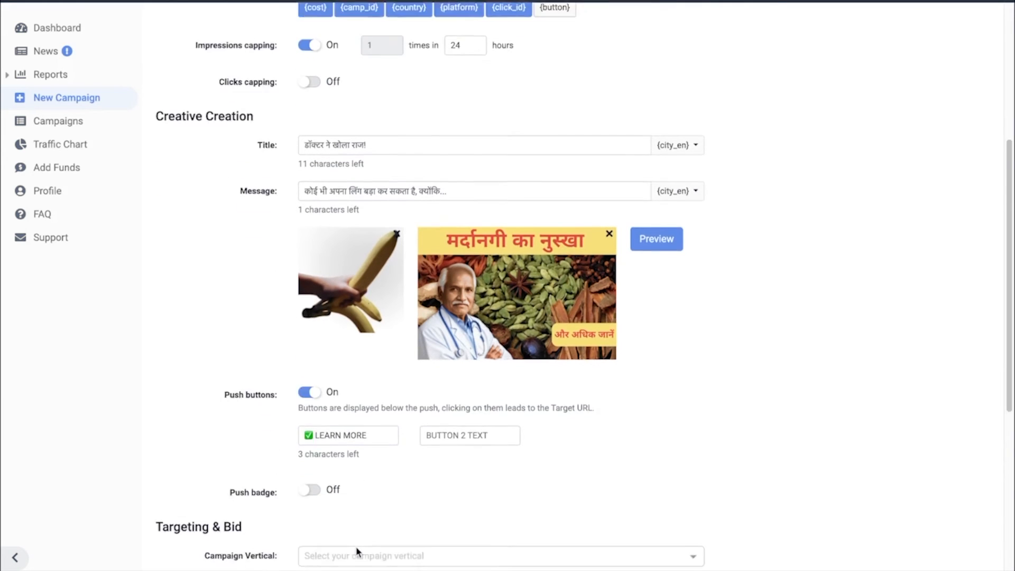
{"action": "left_click", "coordinate": [313, 319]}
{"action": "left_click", "coordinate": [334, 359]}
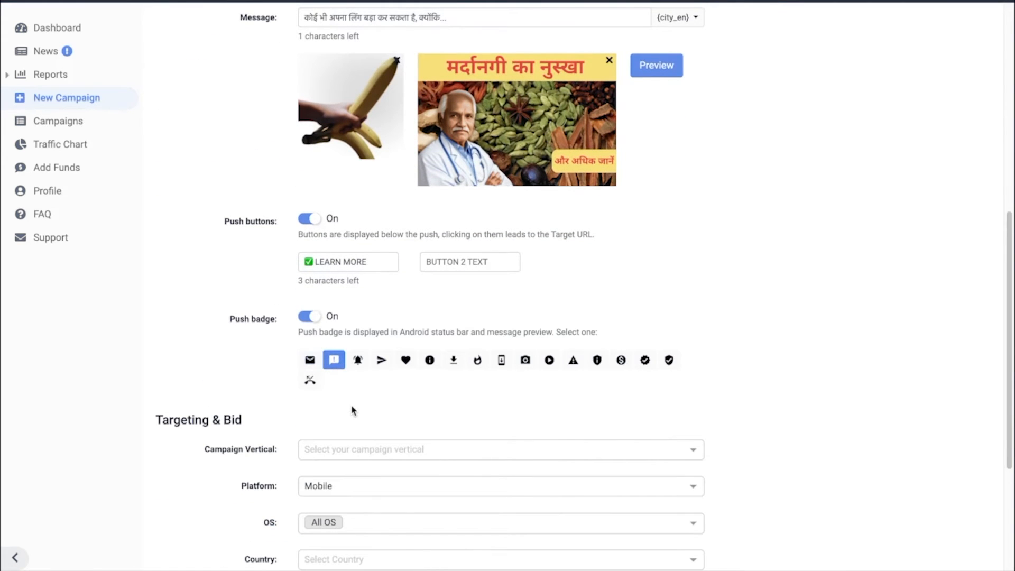
- Set the campaign vertical to Adult
{"action": "scroll", "coordinate": [352, 410], "scroll_direction": "down", "scroll_amount": 3}
{"action": "left_click", "coordinate": [418, 275]}
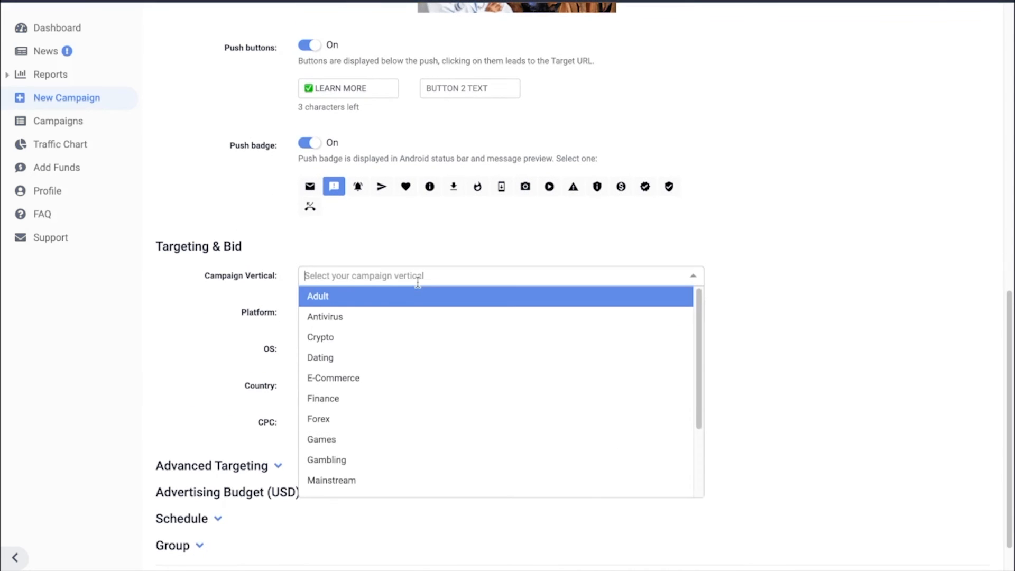
{"action": "left_click", "coordinate": [418, 297]}
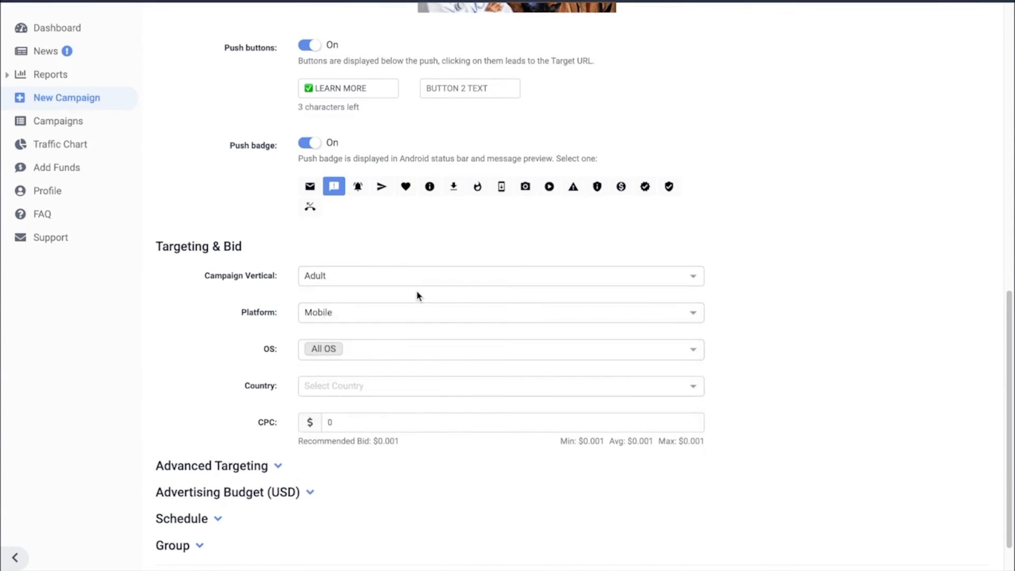
- Target IN - India and set the CPC to the average bid of $0.003
{"action": "left_click", "coordinate": [372, 388]}
{"action": "type", "text": "in"}
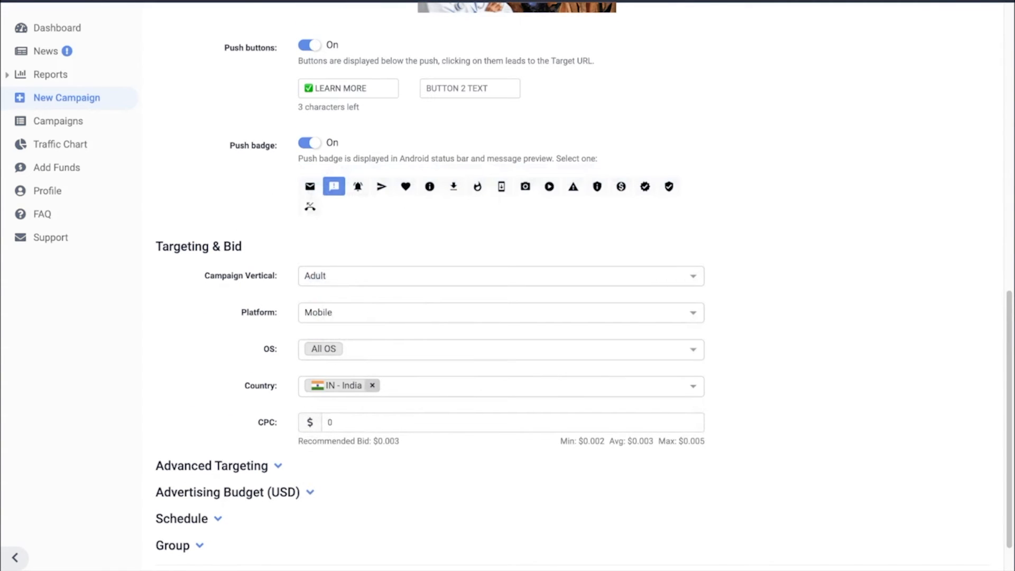
{"action": "left_click", "coordinate": [640, 442]}
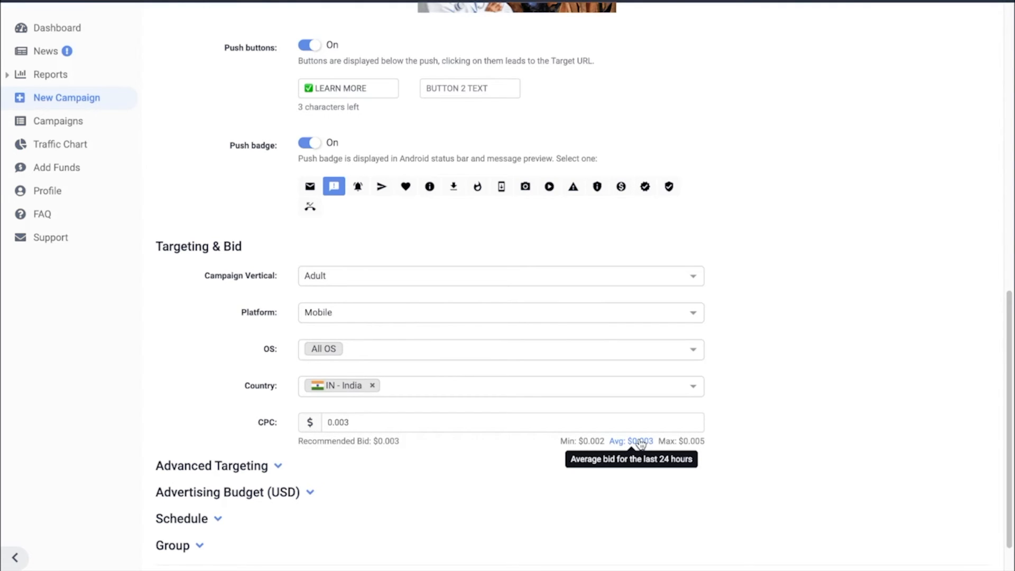
- In the advanced targeting, include HI - Hindi as the campaign's language
{"action": "left_click", "coordinate": [279, 466]}
{"action": "scroll", "coordinate": [280, 468], "scroll_direction": "down", "scroll_amount": 1}
{"action": "left_click", "coordinate": [330, 442]}
{"action": "type", "text": "hi"}
{"action": "key", "text": "Return"}
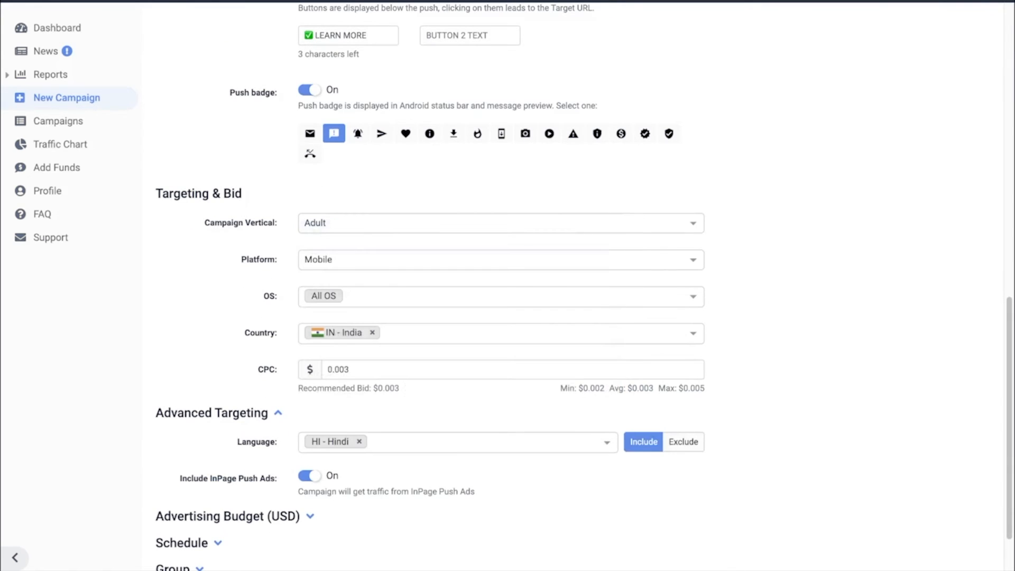
- Set the daily campaign budget to $20 and the total campaign budget to $100
{"action": "scroll", "coordinate": [501, 285], "scroll_direction": "down", "scroll_amount": 2}
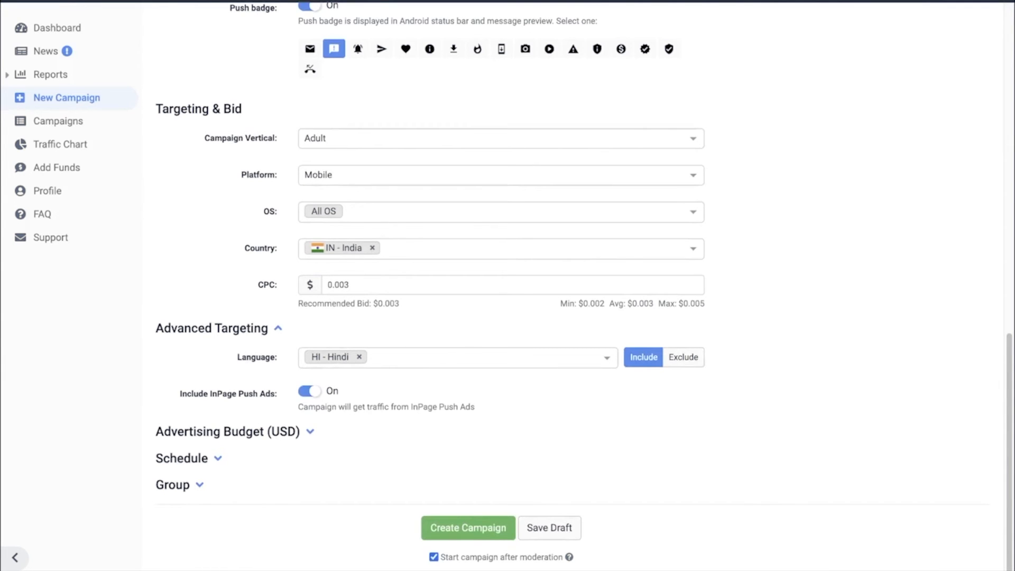
{"action": "left_click", "coordinate": [310, 432]}
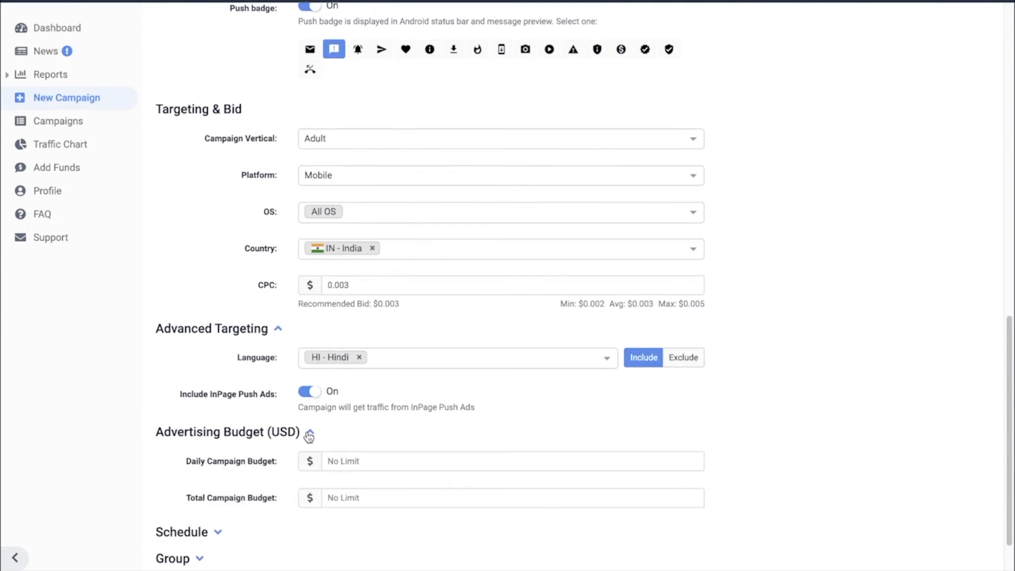
{"action": "left_click", "coordinate": [347, 456]}
{"action": "type", "text": "20"}
{"action": "left_click", "coordinate": [353, 492]}
{"action": "type", "text": "100"}
- Set the schedule's timezone to (GMT +5:30) Bombay, Calcutta, Madras, New Delhi
{"action": "scroll", "coordinate": [346, 497], "scroll_direction": "down", "scroll_amount": 2}
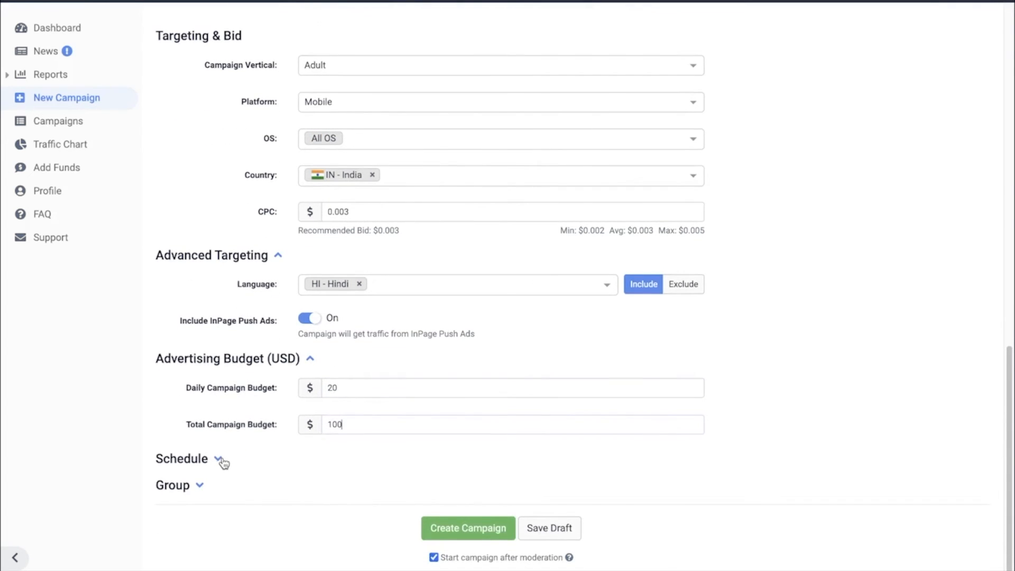
{"action": "left_click", "coordinate": [221, 459]}
{"action": "scroll", "coordinate": [222, 461], "scroll_direction": "down", "scroll_amount": 1}
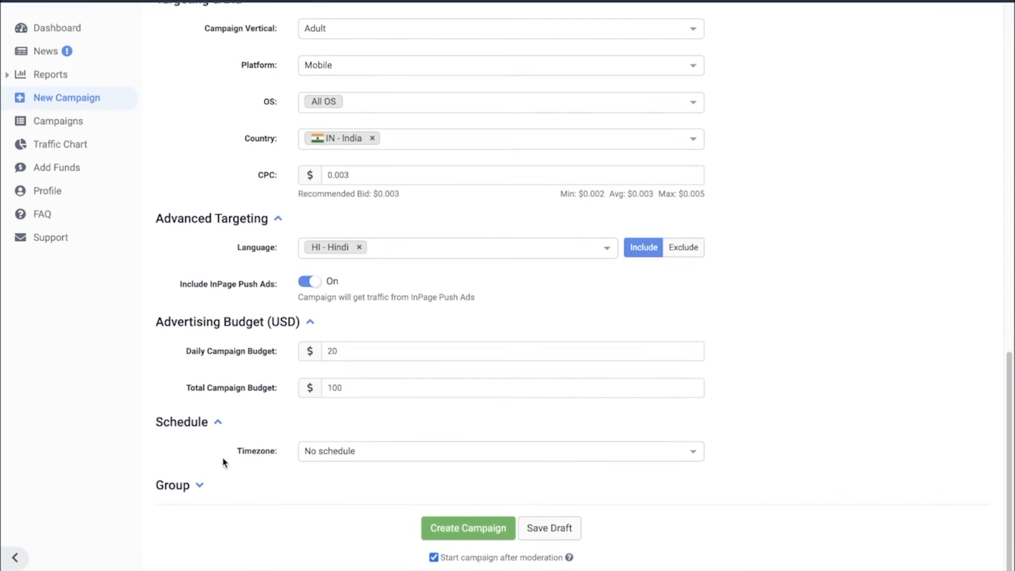
{"action": "left_click", "coordinate": [319, 451]}
{"action": "scroll", "coordinate": [417, 418], "scroll_direction": "down", "scroll_amount": 5}
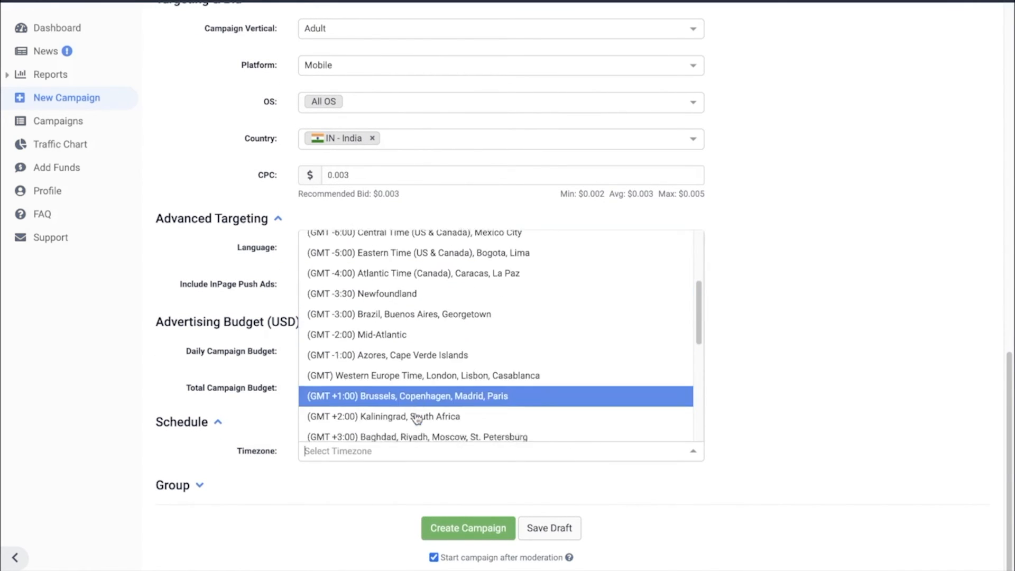
{"action": "scroll", "coordinate": [417, 417], "scroll_direction": "down", "scroll_amount": 1}
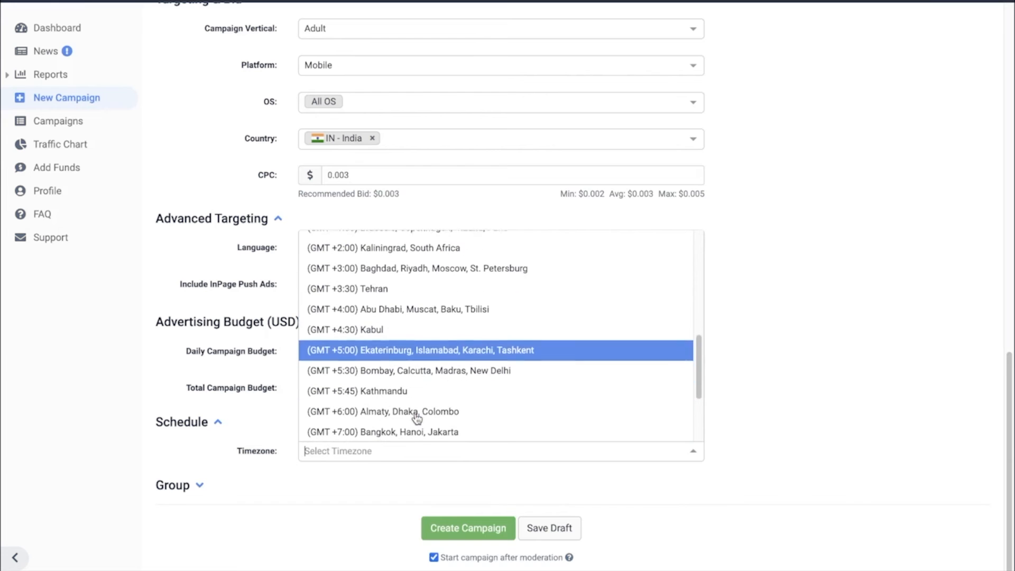
{"action": "left_click", "coordinate": [443, 376]}
- Limit the schedule to hours 07 through 20 on every day of the week and create the campaign
{"action": "scroll", "coordinate": [443, 377], "scroll_direction": "down", "scroll_amount": 3}
{"action": "left_click_drag", "start_coordinate": [433, 393], "coordinate": [579, 392]}
{"action": "scroll", "coordinate": [612, 410], "scroll_direction": "down", "scroll_amount": 4}
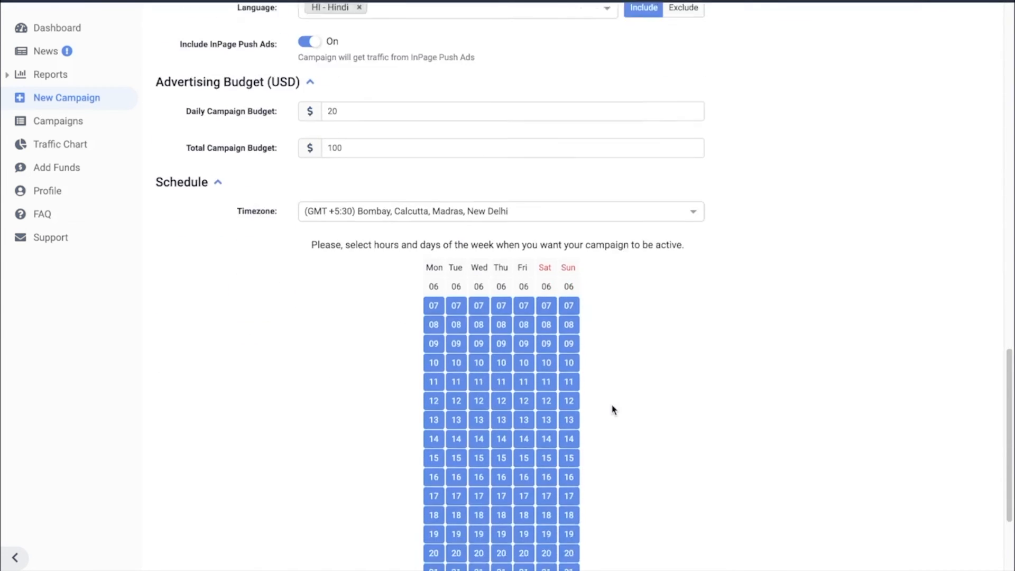
{"action": "left_click_drag", "start_coordinate": [438, 467], "coordinate": [595, 508]}
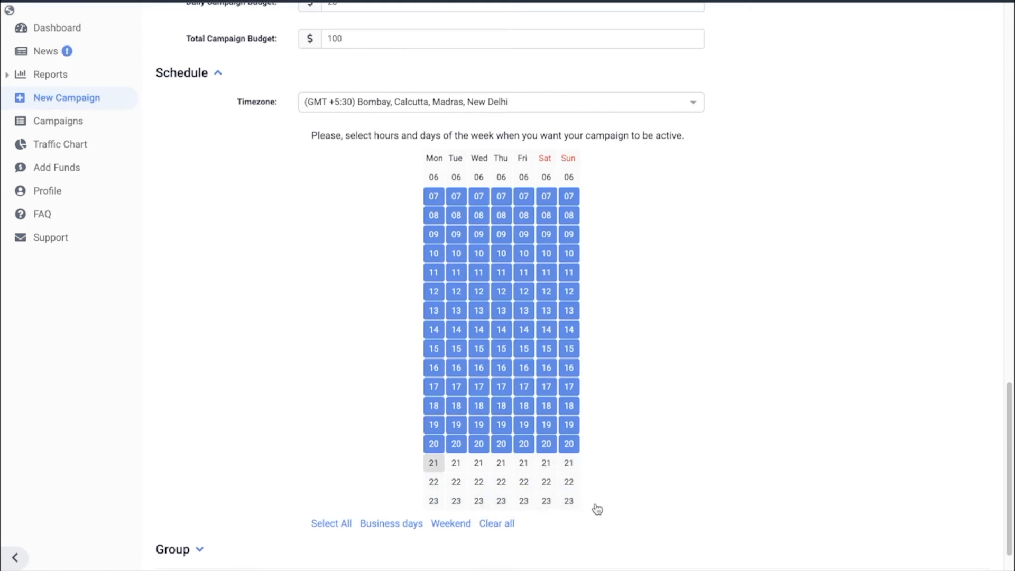
{"action": "scroll", "coordinate": [597, 509], "scroll_direction": "down", "scroll_amount": 1}
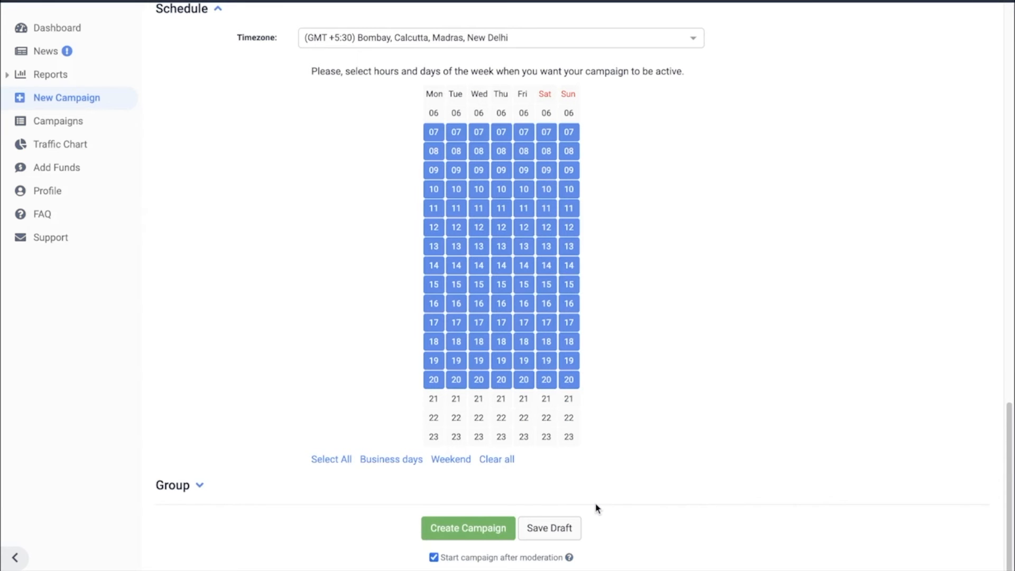
{"action": "left_click", "coordinate": [474, 526]}
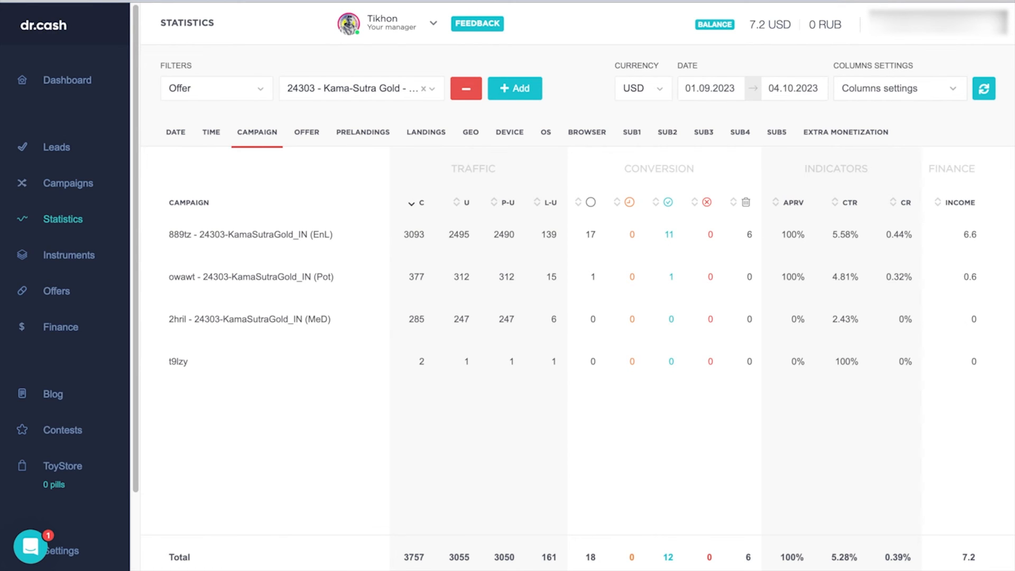
- In dr.cash, find offer 22819 Strength Booster and start a new campaign for it
{"action": "left_click", "coordinate": [68, 80]}
{"action": "left_click", "coordinate": [114, 288]}
{"action": "left_click", "coordinate": [225, 90]}
{"action": "type", "text": "22819"}
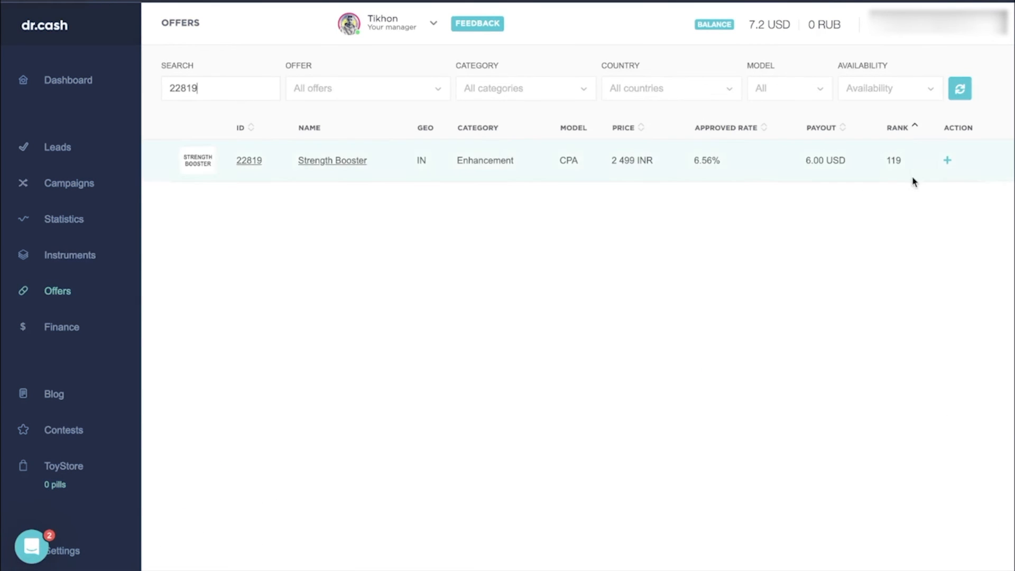
{"action": "left_click", "coordinate": [948, 162]}
{"action": "left_click", "coordinate": [908, 93]}
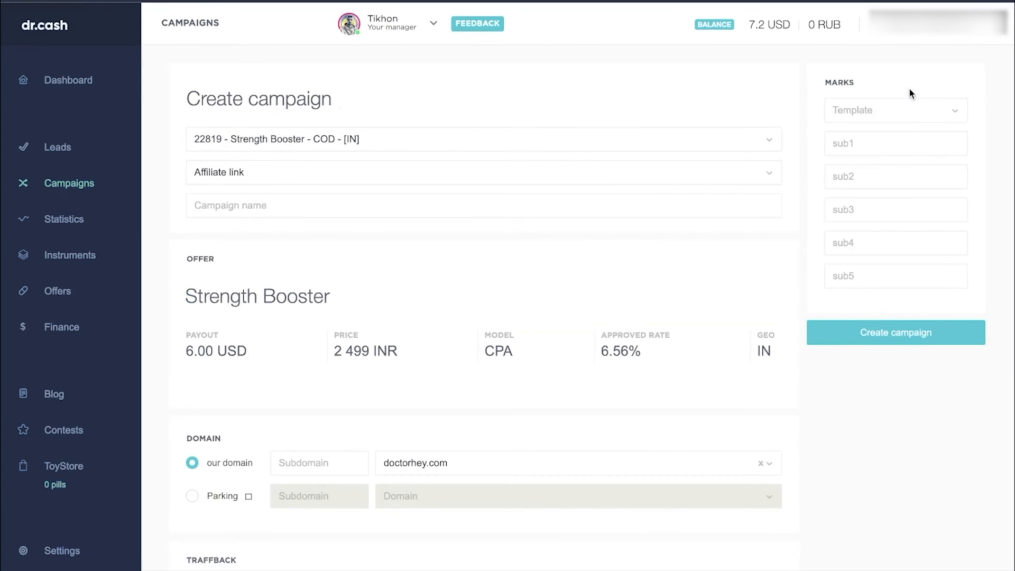
- Set the campaign's sub1 mark to {click_id} and its name to "IN_StrBoost_EnL_"
{"action": "left_click", "coordinate": [861, 137]}
{"action": "type", "text": "{click_id}"}
{"action": "left_click", "coordinate": [458, 200]}
{"action": "type", "text": "IN"}
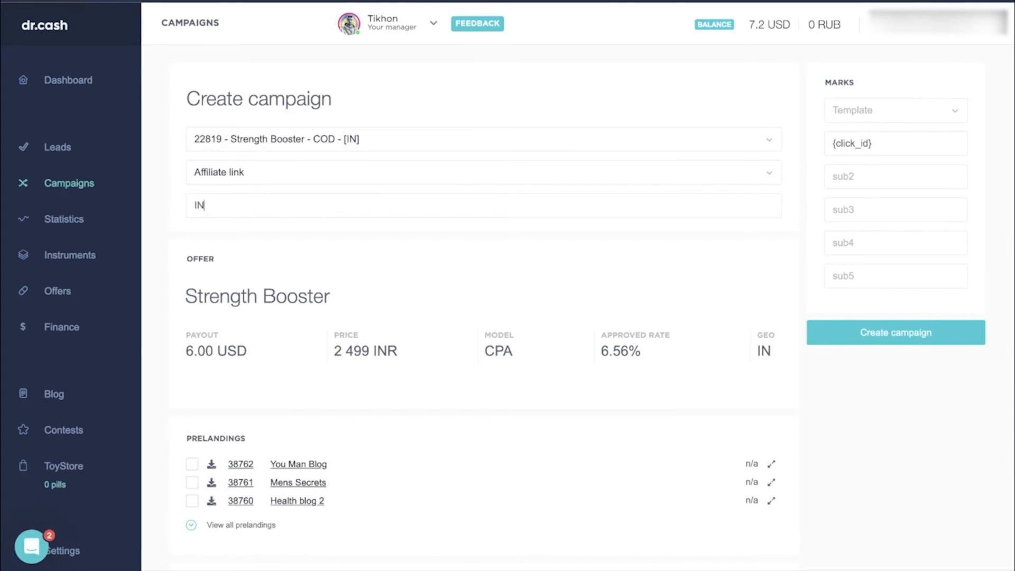
{"action": "type", "text": "_StrBoost_EnL_"}
- Choose the You Man Blog prelanding and the a-9 landing for the campaign
{"action": "scroll", "coordinate": [199, 433], "scroll_direction": "down", "scroll_amount": 2}
{"action": "left_click", "coordinate": [193, 433]}
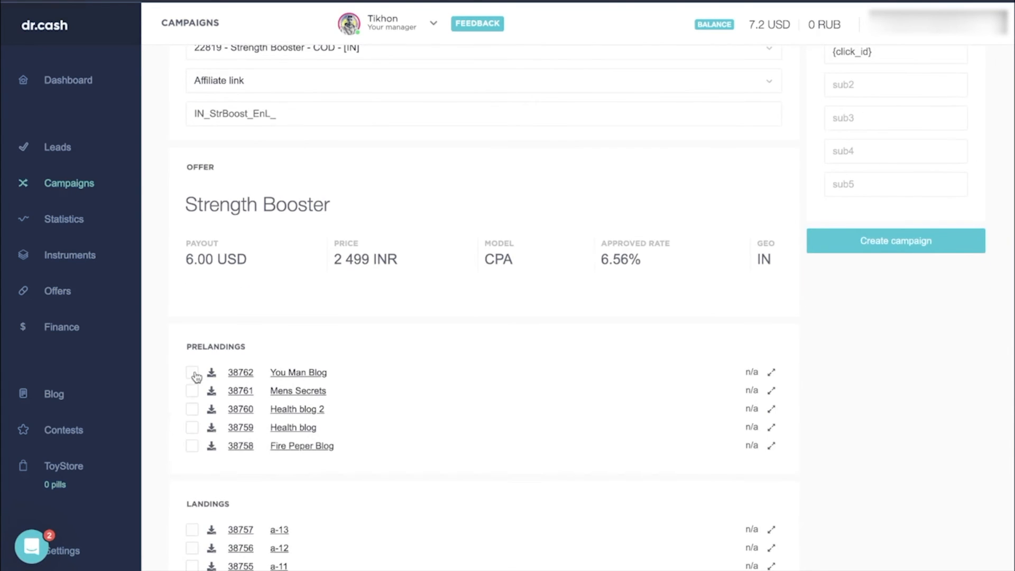
{"action": "left_click", "coordinate": [193, 373]}
{"action": "scroll", "coordinate": [193, 376], "scroll_direction": "down", "scroll_amount": 4}
{"action": "left_click", "coordinate": [194, 388]}
{"action": "scroll", "coordinate": [206, 394], "scroll_direction": "down", "scroll_amount": 1}
{"action": "left_click", "coordinate": [193, 374]}
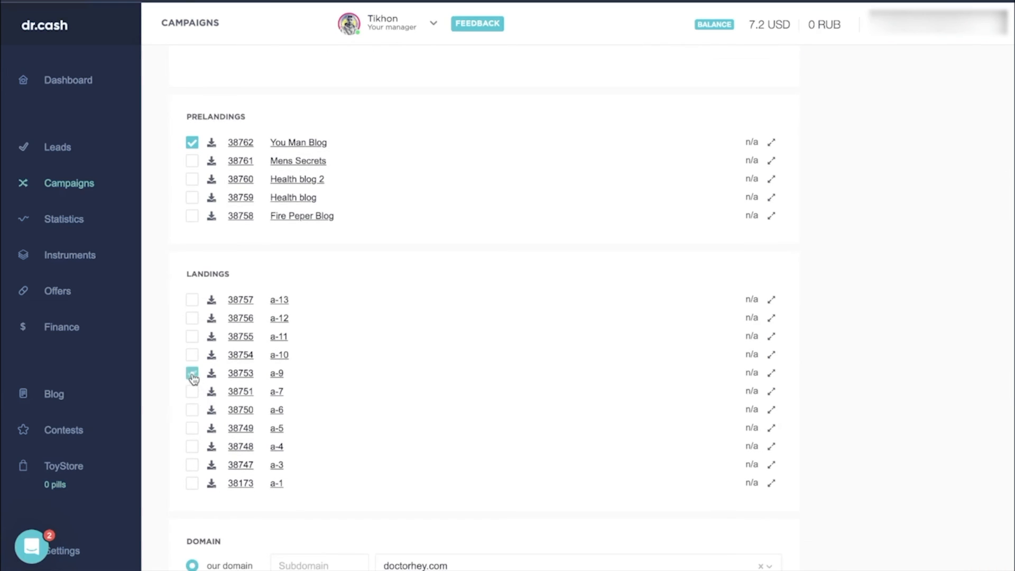
- Complete the campaign name as "IN_StrBoost_EnL_a-9" and create the campaign
{"action": "scroll", "coordinate": [412, 199], "scroll_direction": "up", "scroll_amount": 6}
{"action": "left_click", "coordinate": [398, 201]}
{"action": "type", "text": "a-9"}
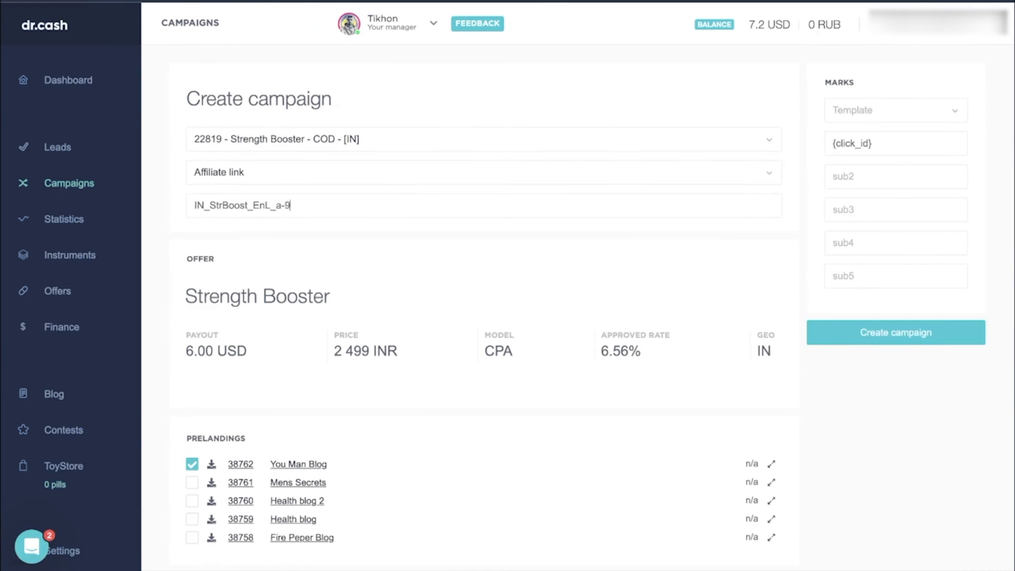
{"action": "left_click", "coordinate": [861, 336]}
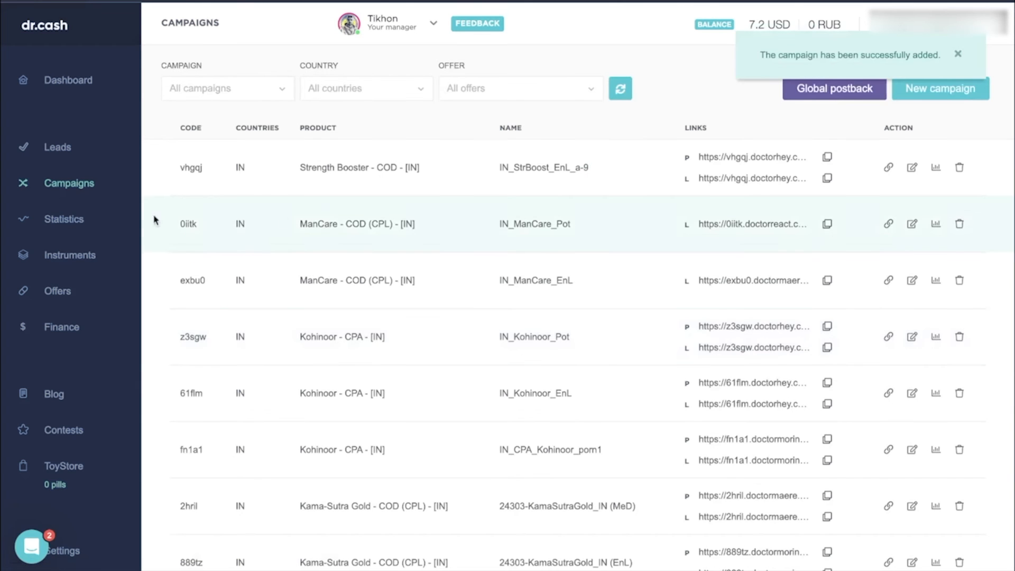
- Find offer 22819 in the offers list and start another campaign for it
{"action": "left_click", "coordinate": [58, 290]}
{"action": "type", "text": "22819"}
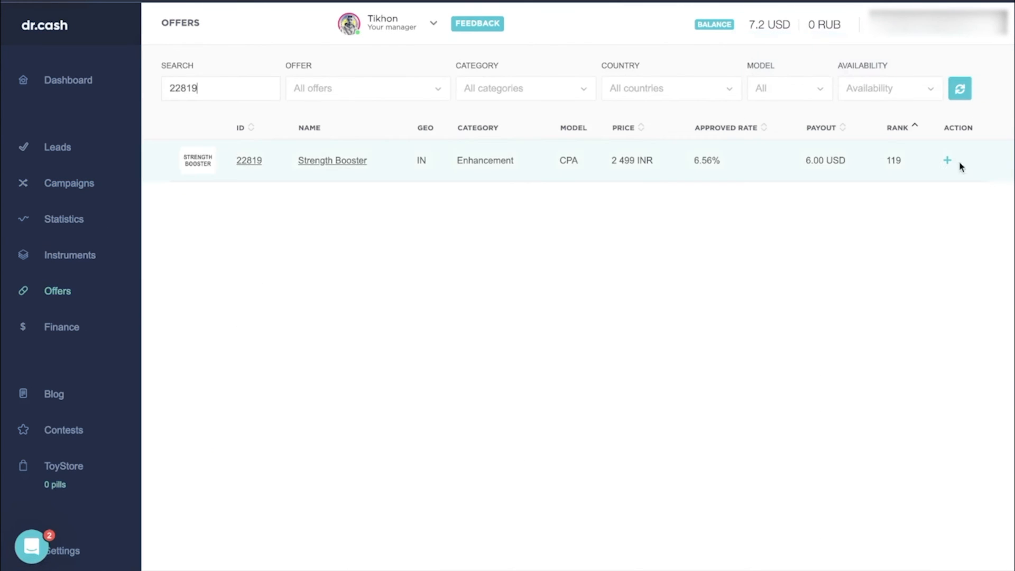
{"action": "left_click", "coordinate": [949, 160]}
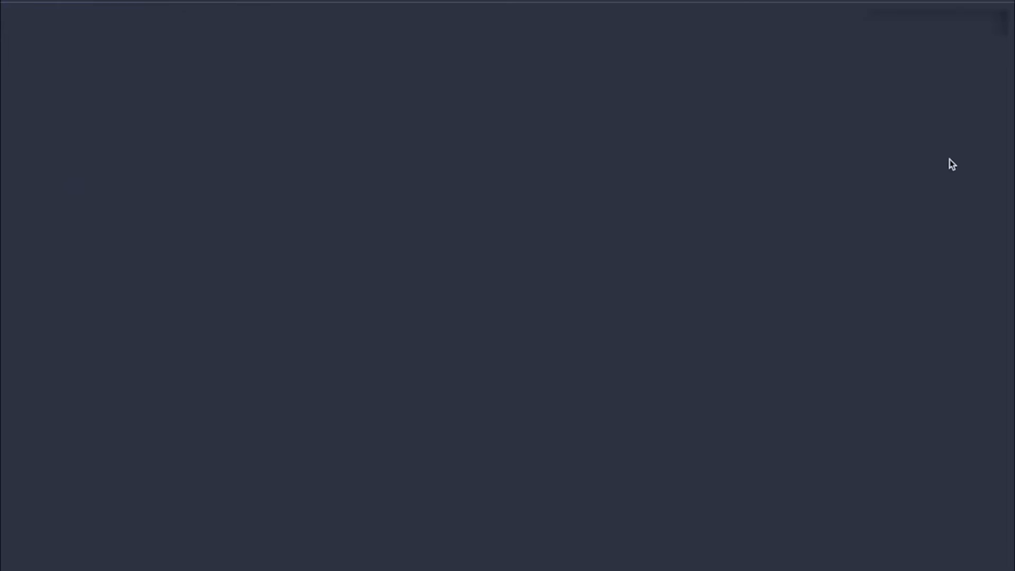
- Set the campaign's sub1 mark to {click_id} and enter "IN_StrBoost_EnL_" as the start of its name
{"action": "left_click", "coordinate": [881, 92]}
{"action": "left_click", "coordinate": [852, 143]}
{"action": "type", "text": "{click_id}"}
{"action": "left_click", "coordinate": [539, 205]}
{"action": "type", "text": "IN"}
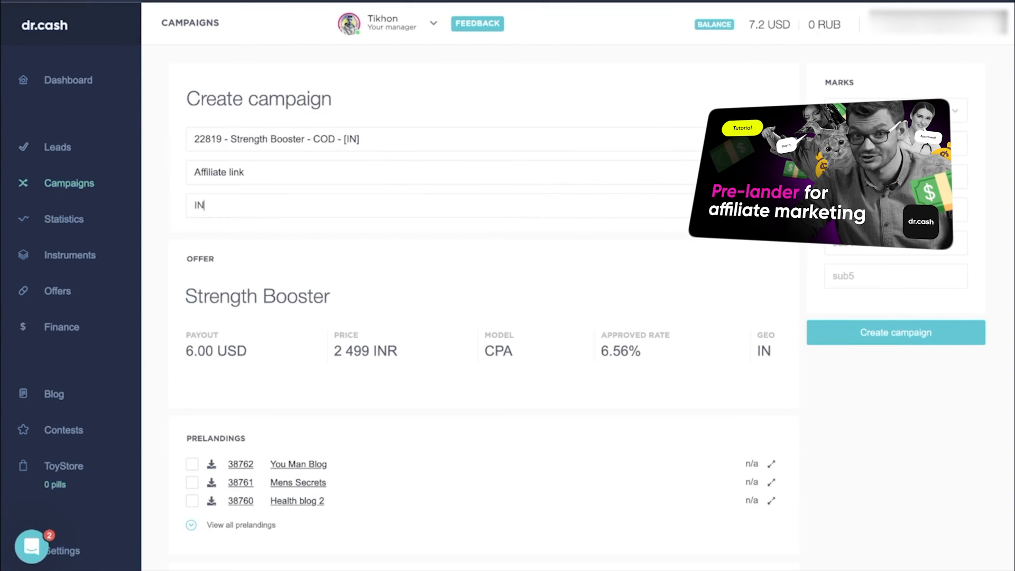
{"action": "type", "text": "_StrBoost_EnL_"}
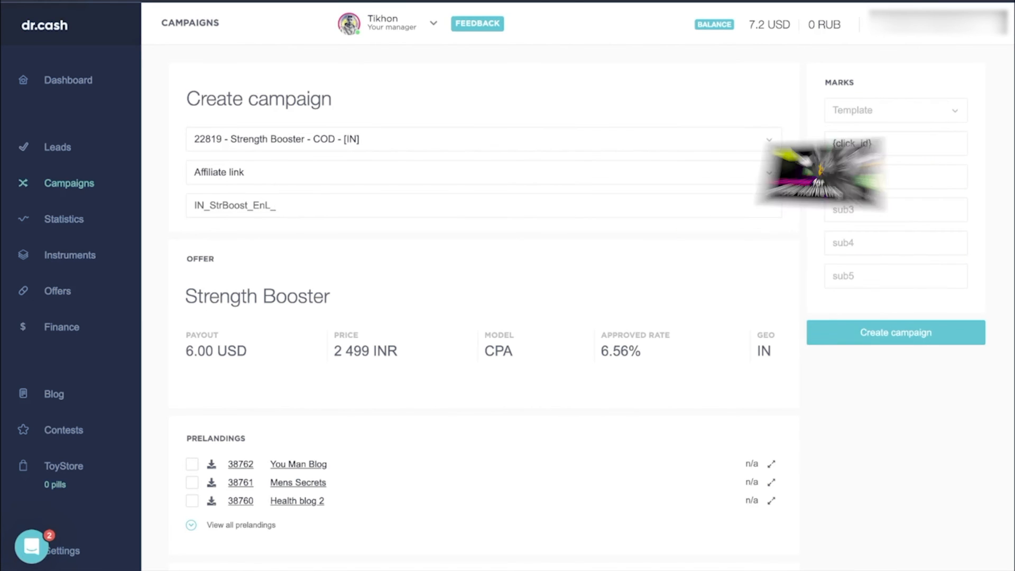
- Choose the You Man Blog prelanding and the a-5 landing from the full lists
{"action": "scroll", "coordinate": [508, 239], "scroll_direction": "down", "scroll_amount": 5}
{"action": "left_click", "coordinate": [191, 225]}
{"action": "left_click", "coordinate": [204, 284]}
{"action": "scroll", "coordinate": [221, 289], "scroll_direction": "down", "scroll_amount": 3}
{"action": "left_click", "coordinate": [221, 290]}
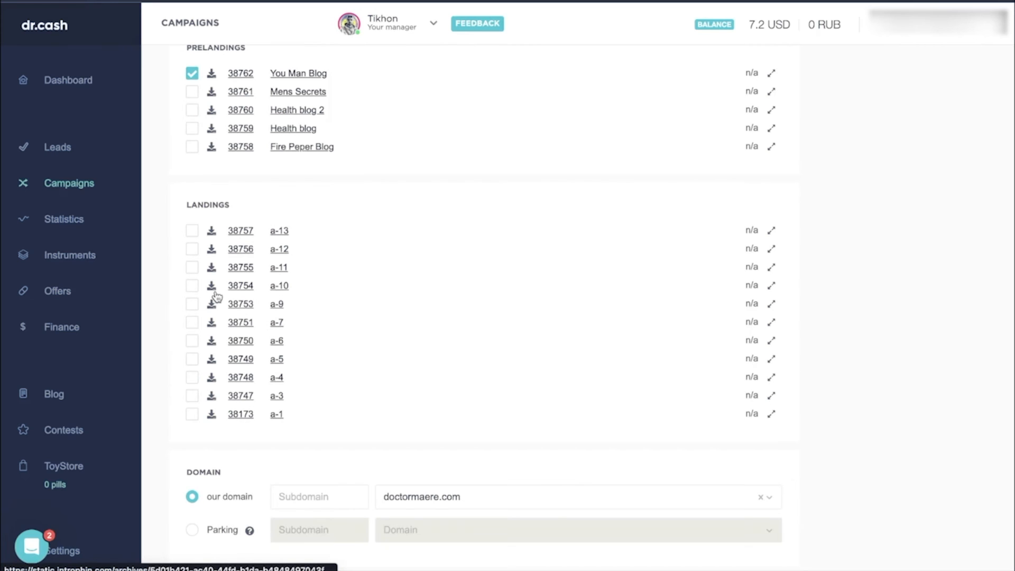
{"action": "left_click", "coordinate": [192, 359]}
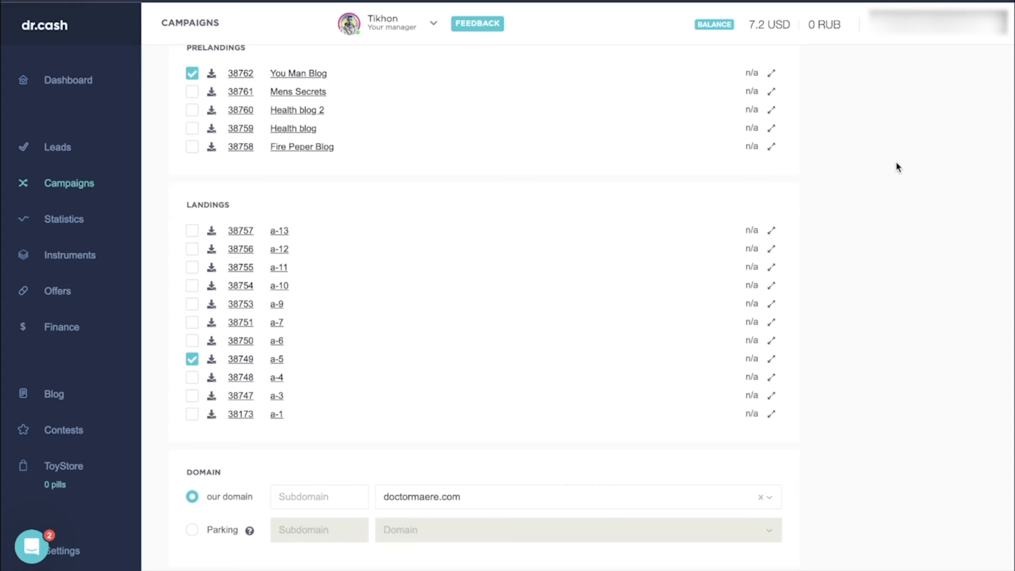
- Complete the campaign name as "IN_StrBoost_EnL_a-5" and create the campaign
{"action": "scroll", "coordinate": [897, 167], "scroll_direction": "down", "scroll_amount": 7}
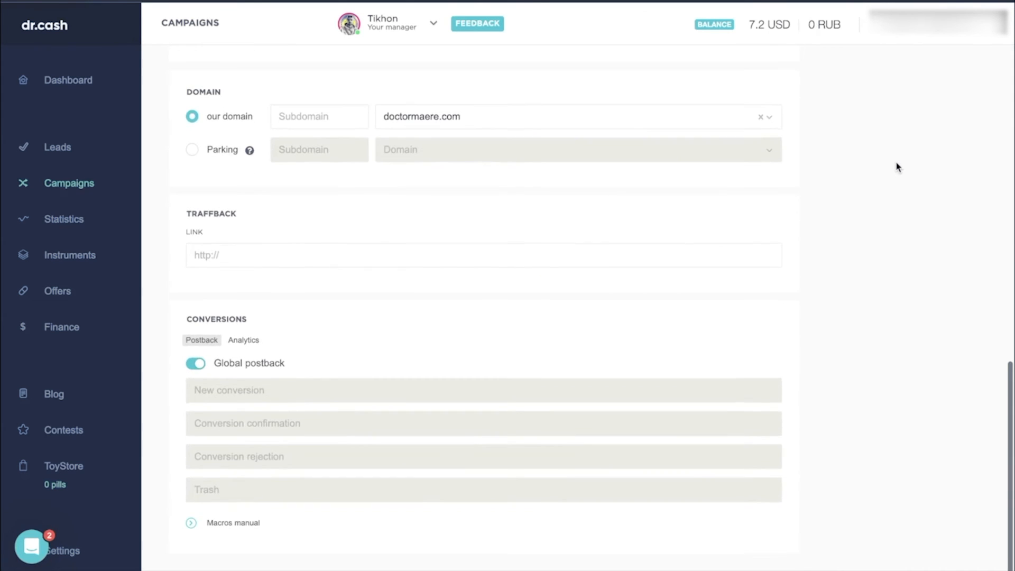
{"action": "scroll", "coordinate": [897, 168], "scroll_direction": "up", "scroll_amount": 8}
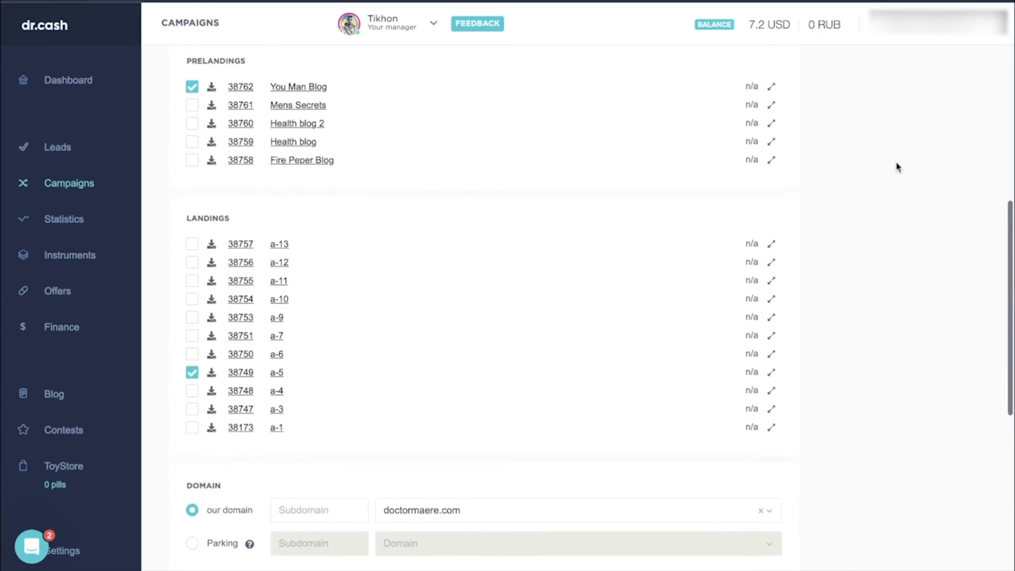
{"action": "scroll", "coordinate": [896, 168], "scroll_direction": "up", "scroll_amount": 6}
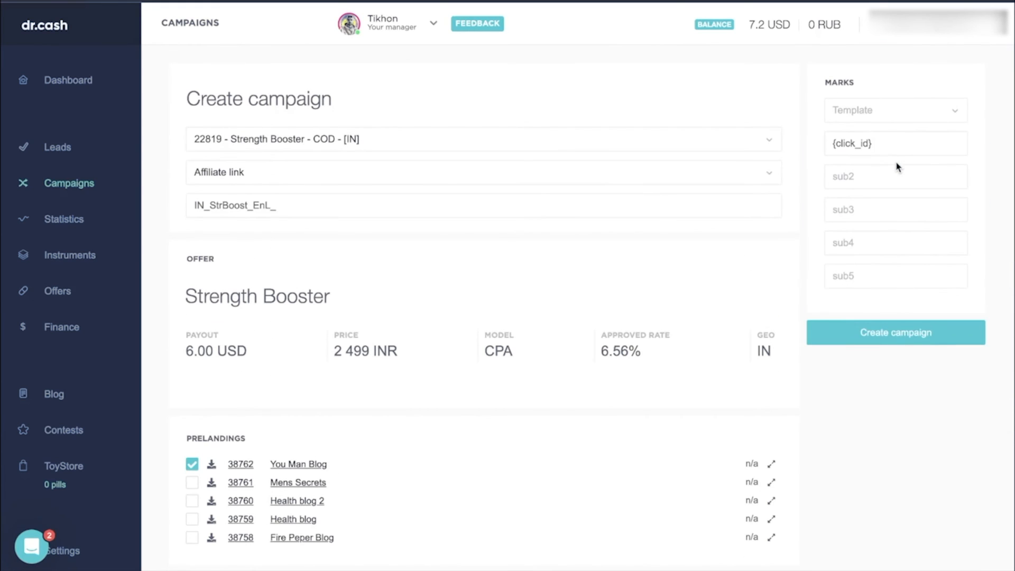
{"action": "left_click", "coordinate": [557, 208]}
{"action": "type", "text": "a-5"}
{"action": "left_click", "coordinate": [942, 338]}
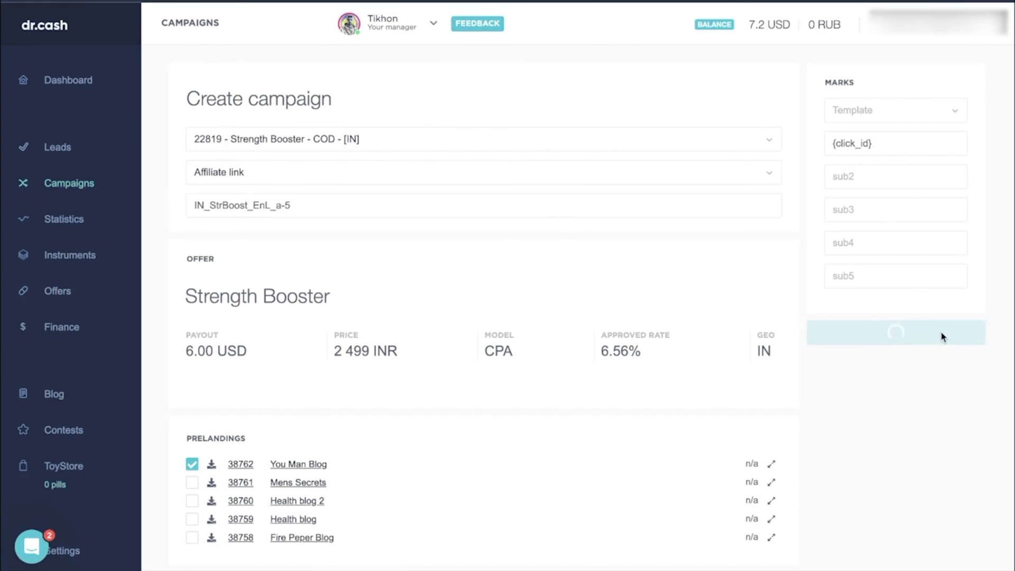
- In tacolo.co, name the new push campaign "IN_StrBoost_EnL_a-9", select Dating traffic and paste the tracking link as its target URL
{"action": "type", "text": "StrBoo"}
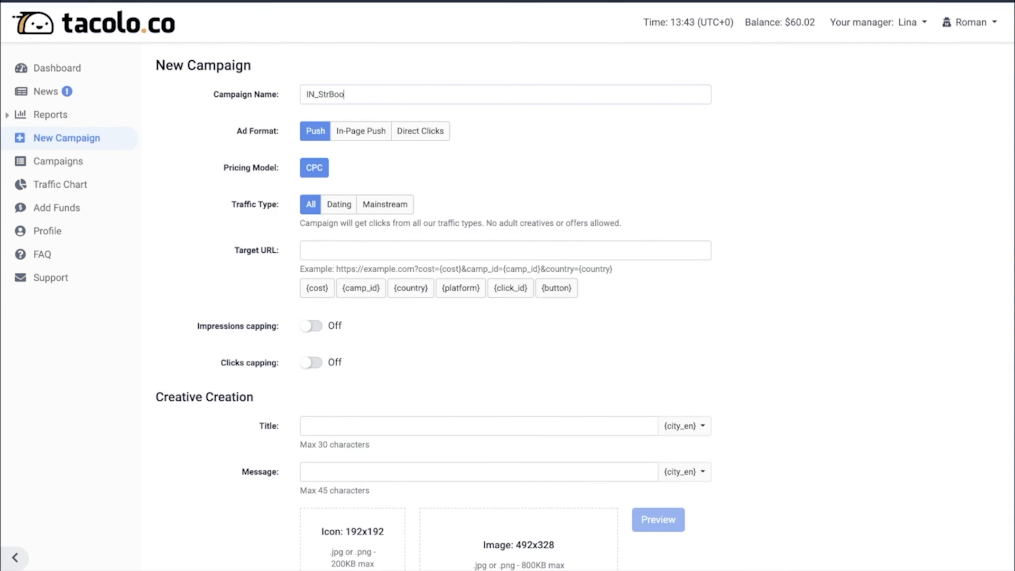
{"action": "type", "text": "st_EnL_a-9"}
{"action": "left_click", "coordinate": [339, 204]}
{"action": "left_click", "coordinate": [333, 250]}
{"action": "key", "text": "ctrl+v"}
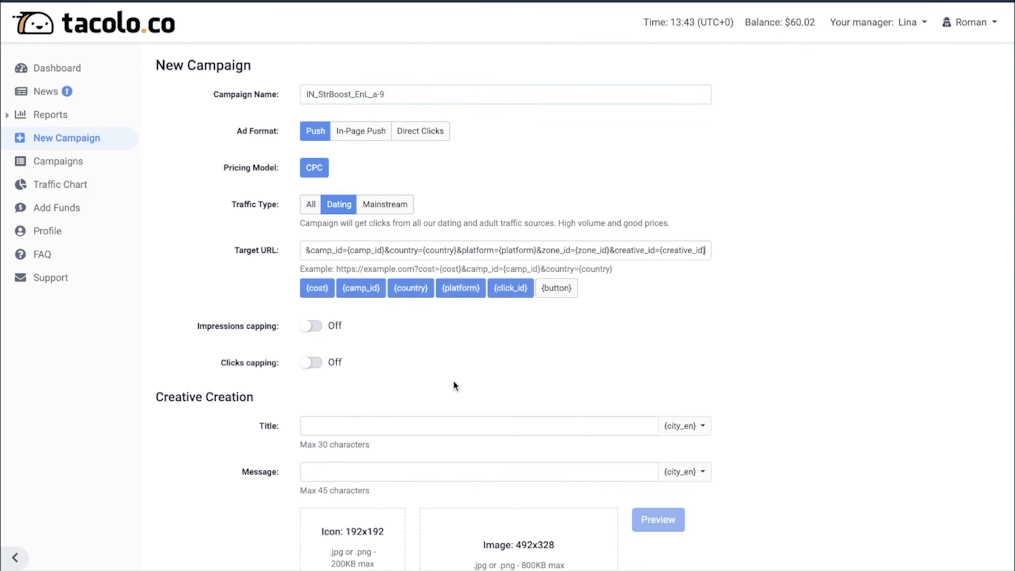
- Enable impressions capping at once per 24 hours and clicks capping at once per 12 hours
{"action": "left_click", "coordinate": [316, 332]}
{"action": "double_click", "coordinate": [460, 326]}
{"action": "type", "text": "24"}
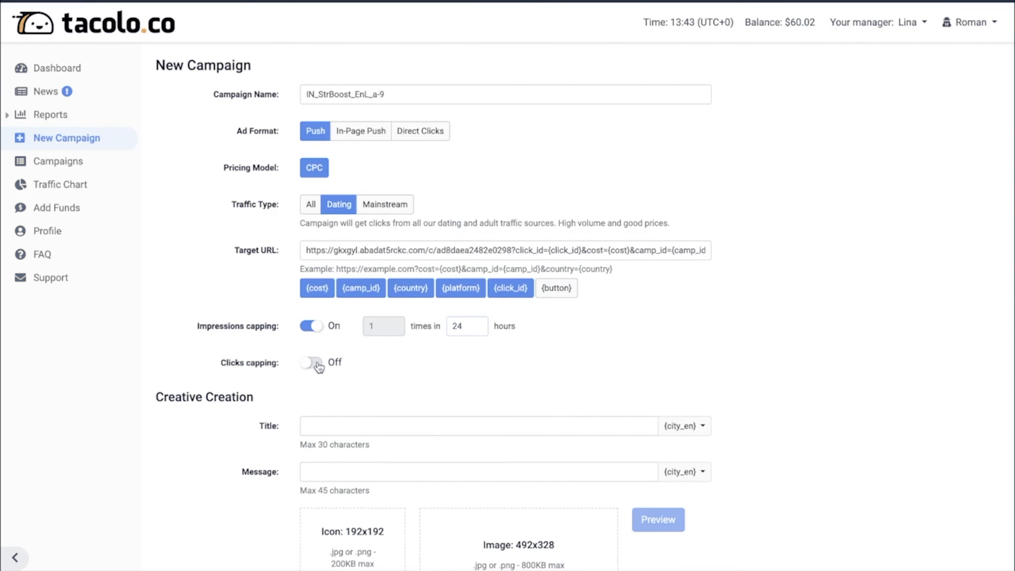
{"action": "left_click", "coordinate": [315, 363]}
{"action": "type", "text": "12"}
- Open the campaign list in a separate tab and open the IN_ManCare_EnL campaign for editing
{"action": "scroll", "coordinate": [444, 363], "scroll_direction": "down", "scroll_amount": 1}
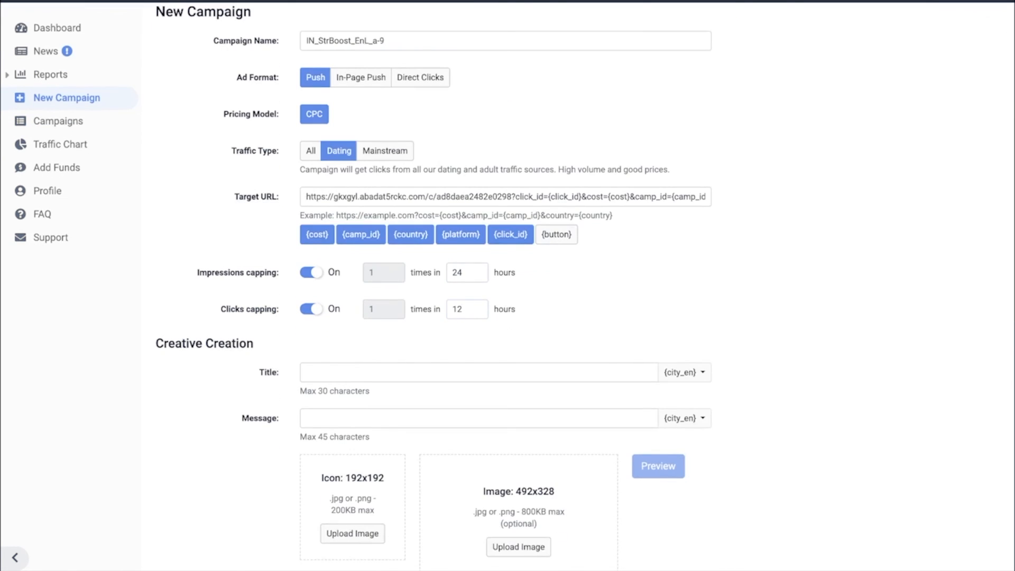
{"action": "right_click", "coordinate": [69, 122]}
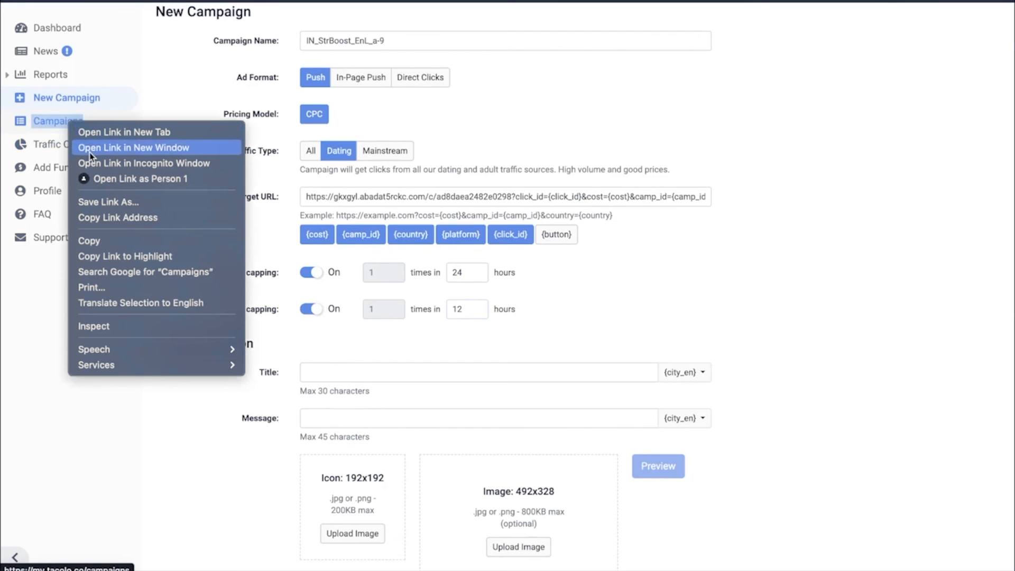
{"action": "left_click", "coordinate": [112, 138]}
{"action": "left_click", "coordinate": [472, 1]}
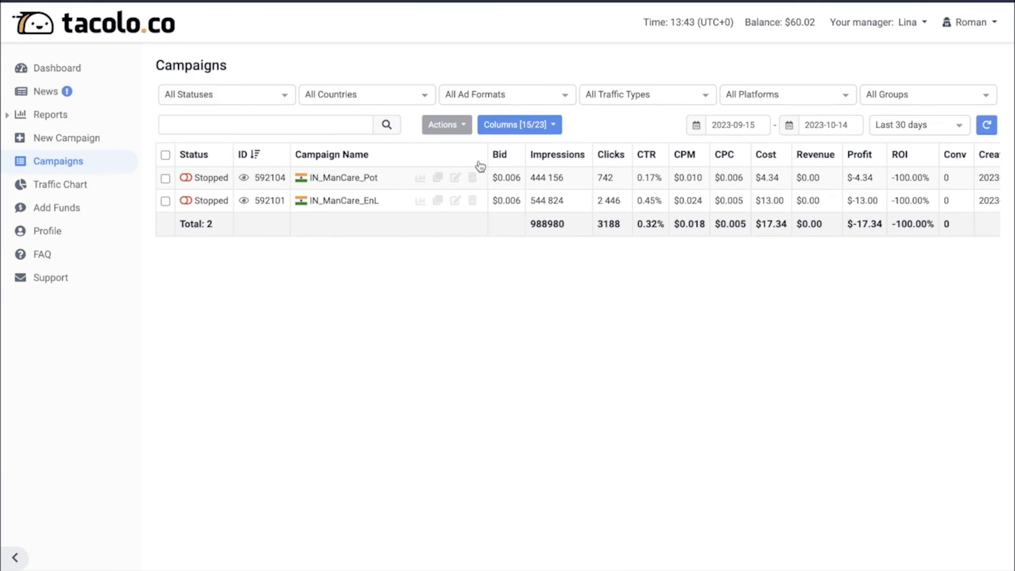
{"action": "left_click", "coordinate": [455, 200]}
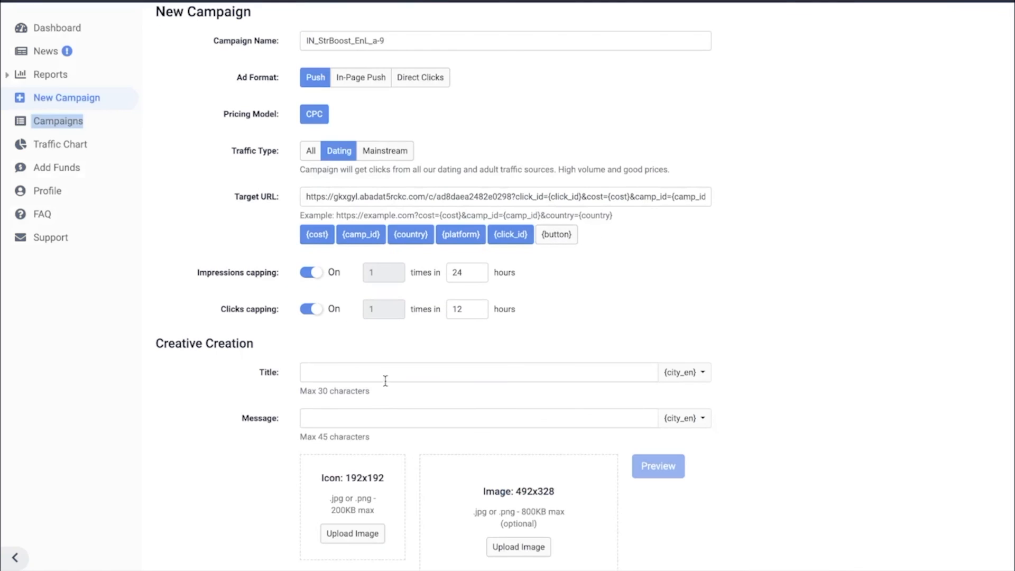
- Paste the Hindi title and the message "यह समाधान जीवन बदल रहा है!" into the new campaign's creative
{"action": "left_click", "coordinate": [379, 374]}
{"action": "type", "text": "पोर्नों की तरह चोदो!"}
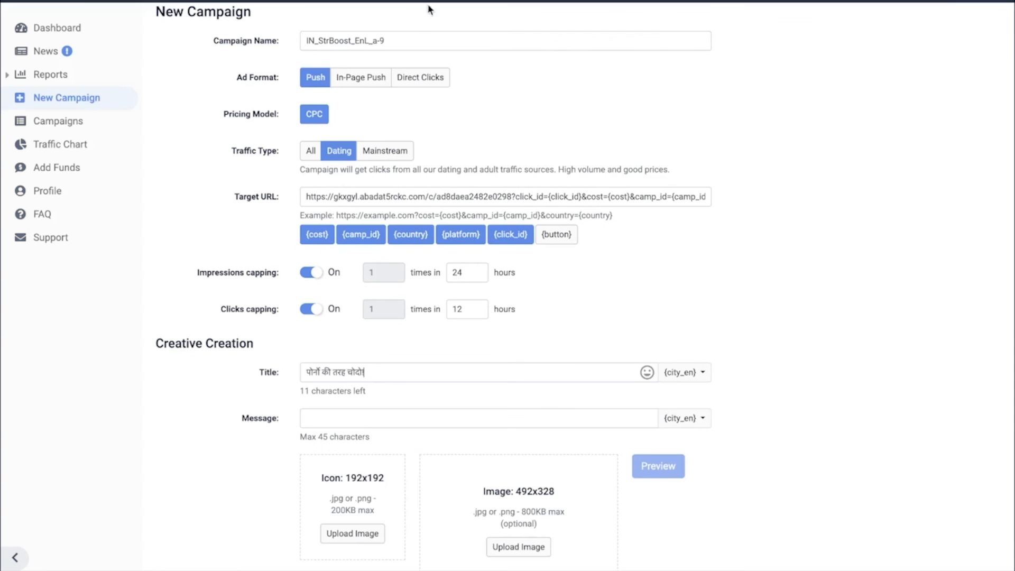
{"action": "left_click", "coordinate": [370, 418]}
{"action": "type", "text": "यह समाधान जीवन बदल रहा है!"}
- Start the creative's icon upload and browse to the icon folder inside "push test" on the Desktop
{"action": "scroll", "coordinate": [365, 418], "scroll_direction": "down", "scroll_amount": 3}
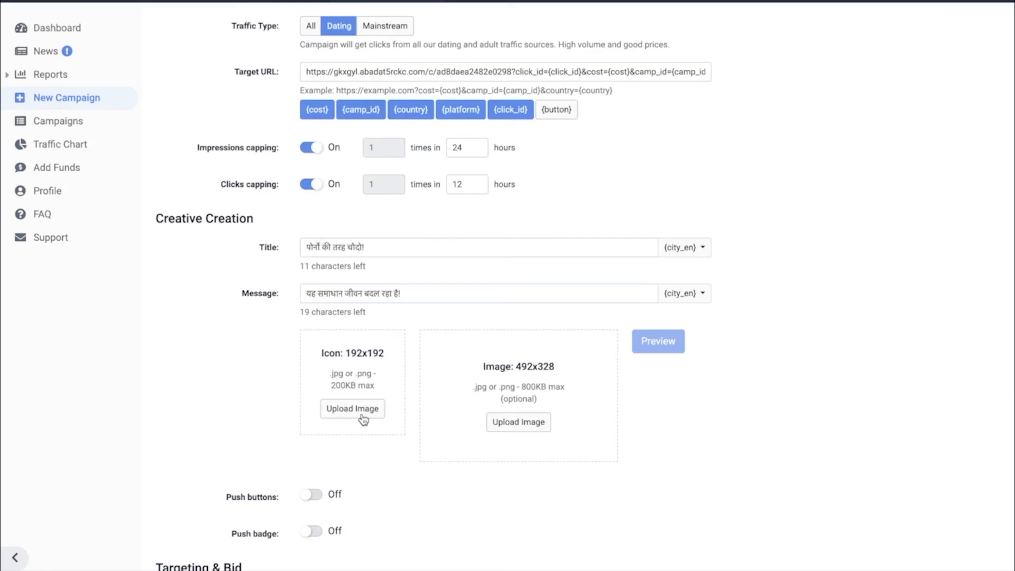
{"action": "left_click", "coordinate": [353, 409]}
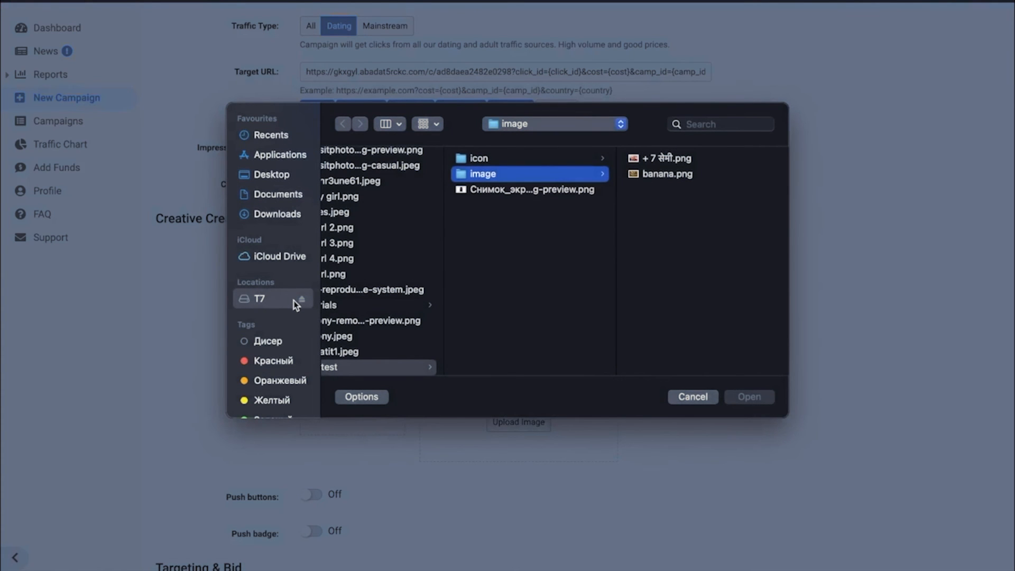
{"action": "left_click", "coordinate": [269, 176]}
{"action": "left_click", "coordinate": [400, 191]}
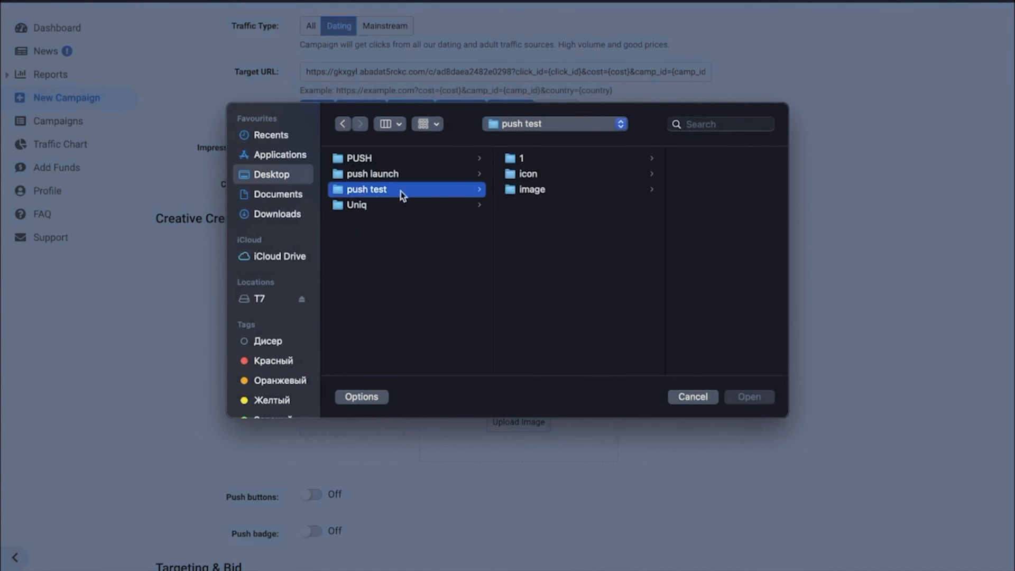
{"action": "left_click", "coordinate": [524, 177]}
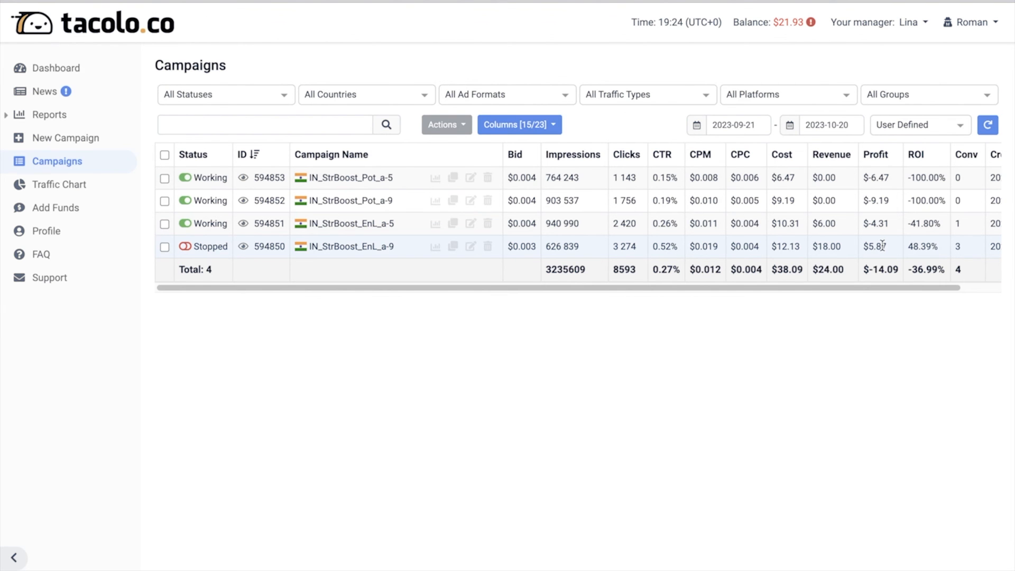
- Examine the statistics of the IN_StrBoost campaigns, including cost, revenue, profit and conversions, and the bid of IN_StrBoost_EnL_a-9
{"action": "scroll", "coordinate": [881, 244], "scroll_direction": "right", "scroll_amount": 2}
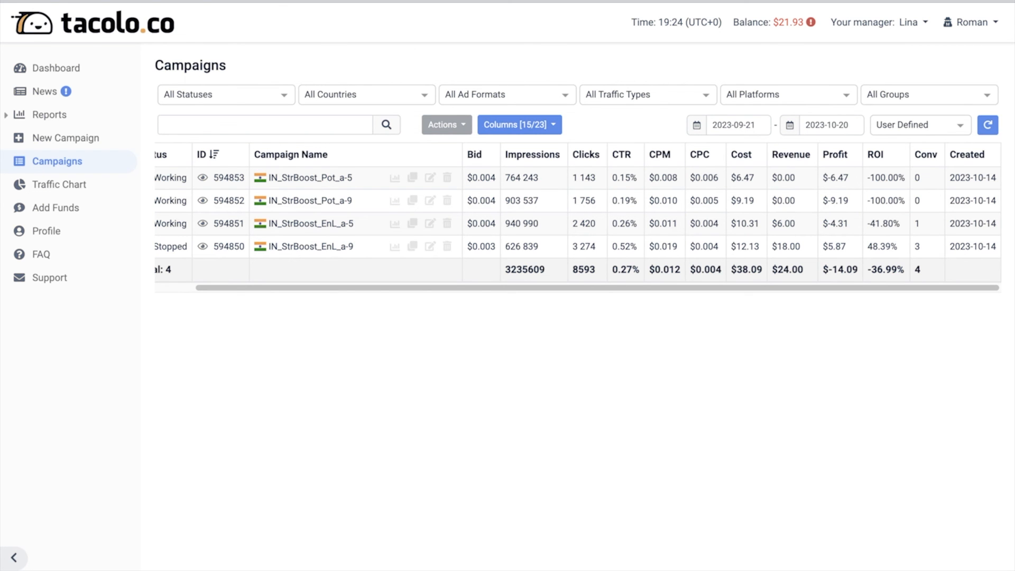
{"action": "left_click", "coordinate": [243, 1]}
{"action": "left_click", "coordinate": [386, 172]}
{"action": "left_click", "coordinate": [422, 115]}
{"action": "left_click", "coordinate": [497, 192]}
{"action": "left_click", "coordinate": [459, 166]}
{"action": "left_click", "coordinate": [421, 165]}
{"action": "left_click", "coordinate": [388, 116]}
{"action": "left_click", "coordinate": [384, 140]}
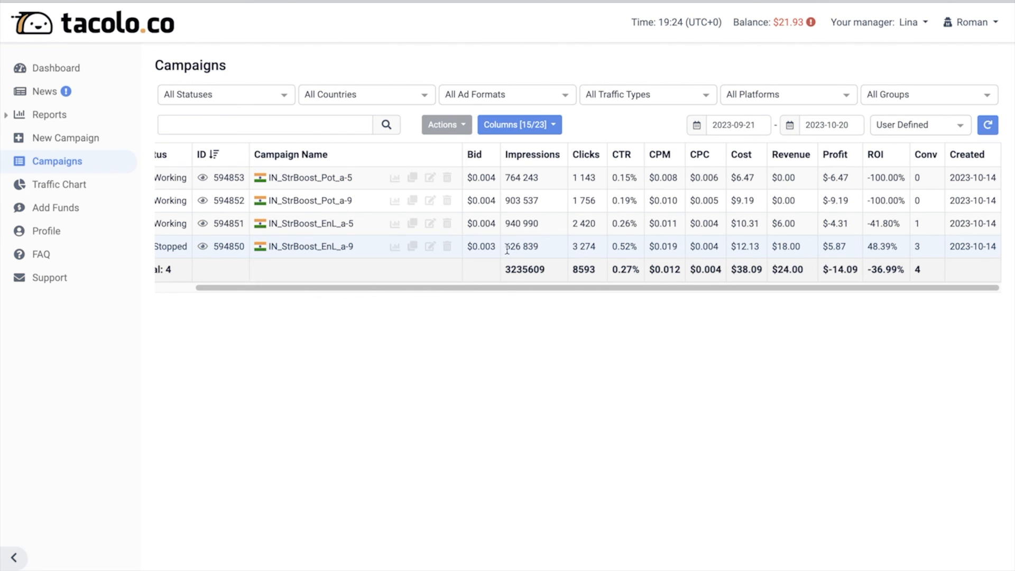
{"action": "left_click_drag", "start_coordinate": [481, 247], "coordinate": [498, 259]}
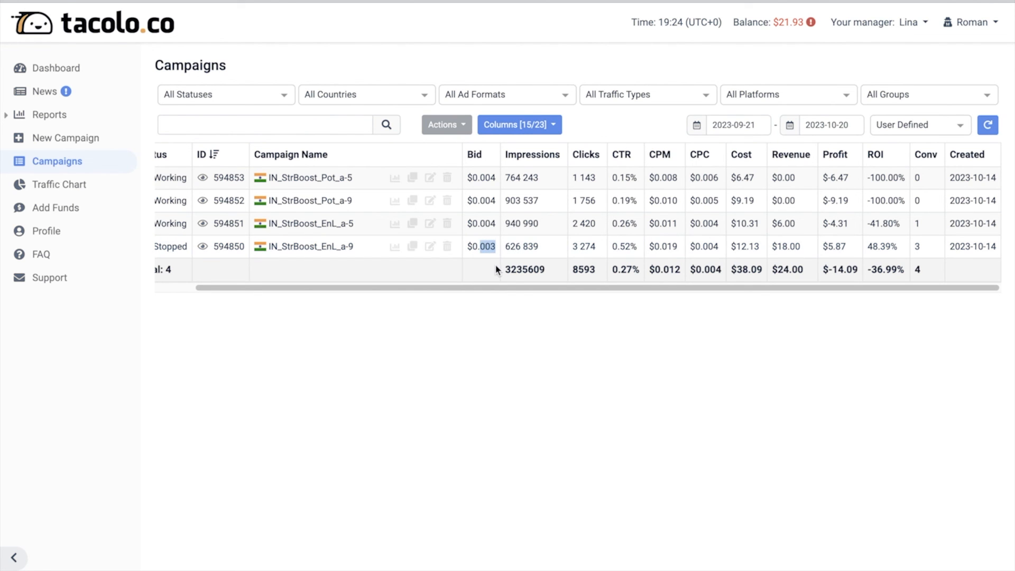